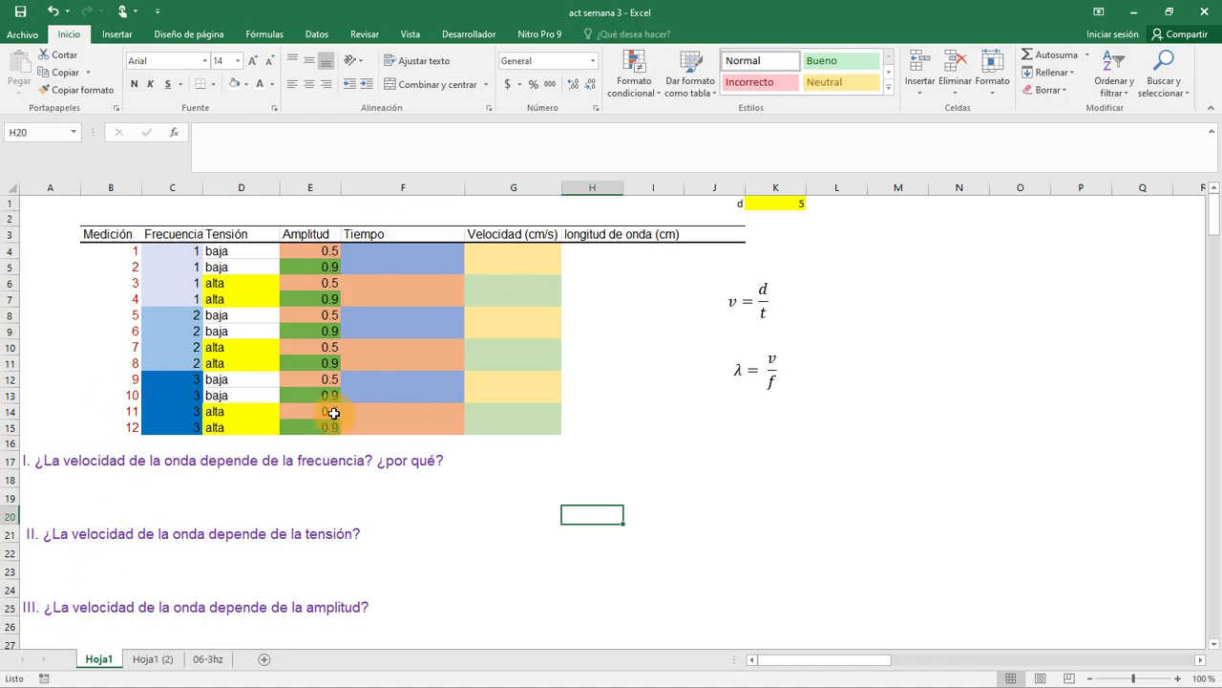
# Step: In the PhET wave simulation, set the source to Oscilar with Sin extremo, pause the motion, and restart the string flat
pyautogui.hotkey('alt', 'Tab')
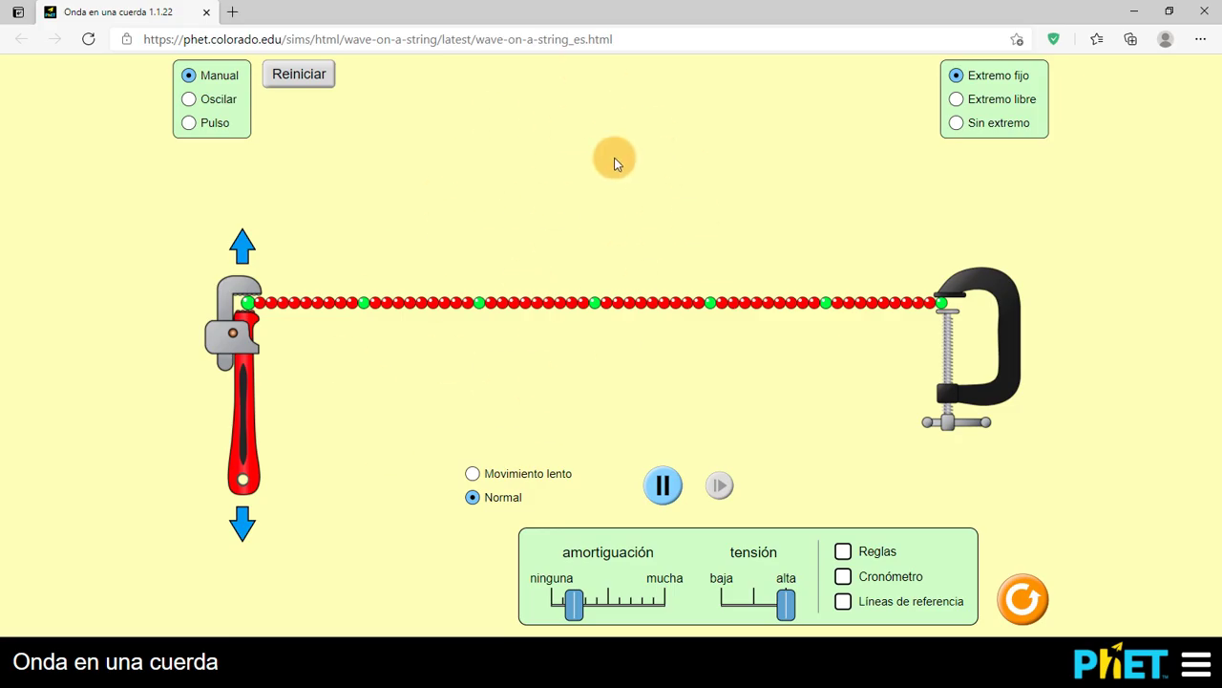
pyautogui.click(189, 99)
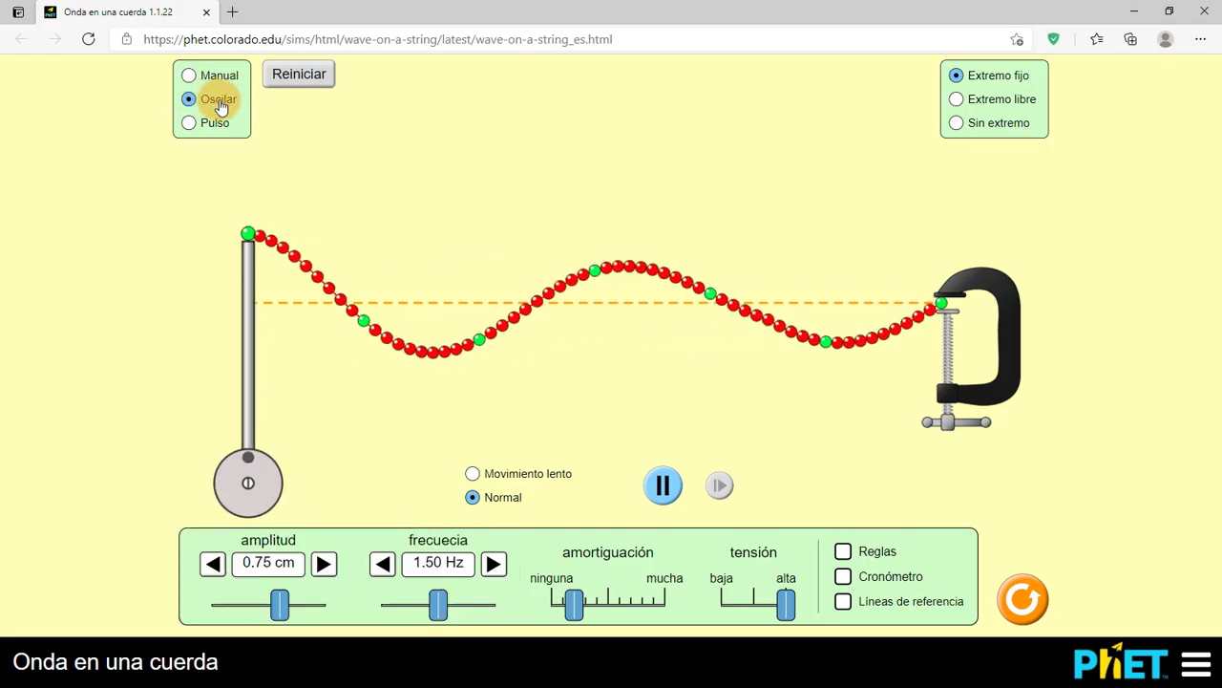
pyautogui.click(956, 123)
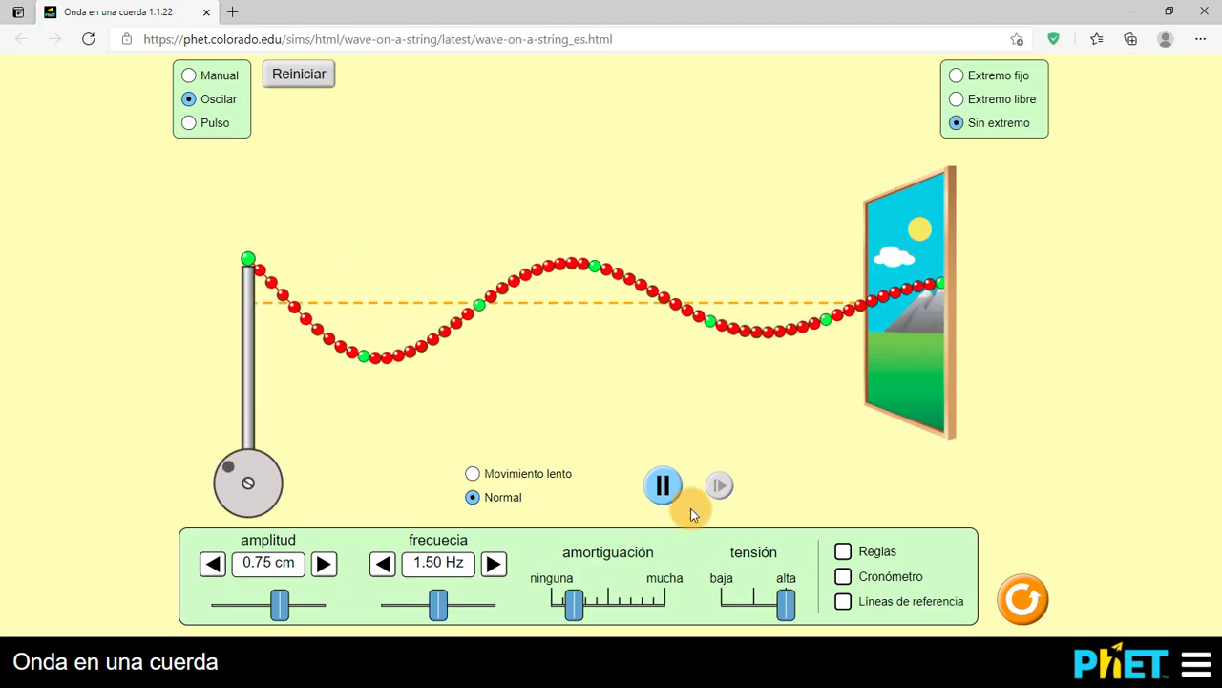
pyautogui.click(663, 485)
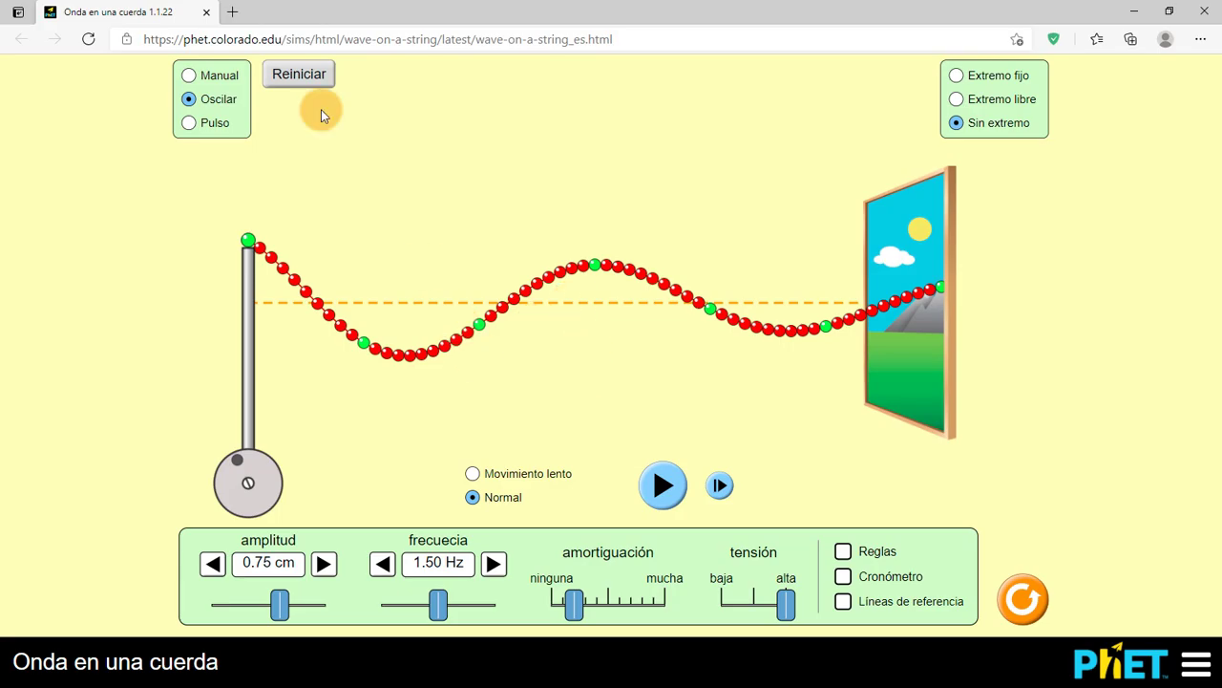
pyautogui.click(312, 76)
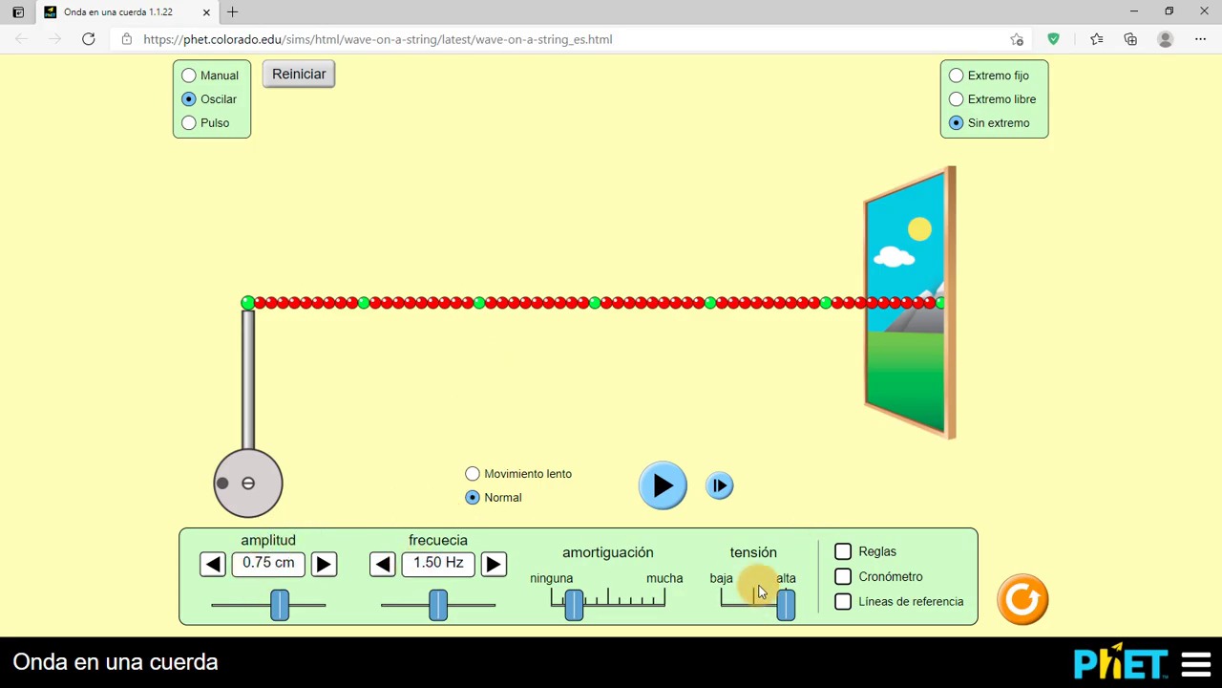
# Step: Check measurement 1's parameters in the Excel table and set the simulation to amplitude 0.50 cm, frequency 1.00 Hz and tension baja
pyautogui.click(551, 680)
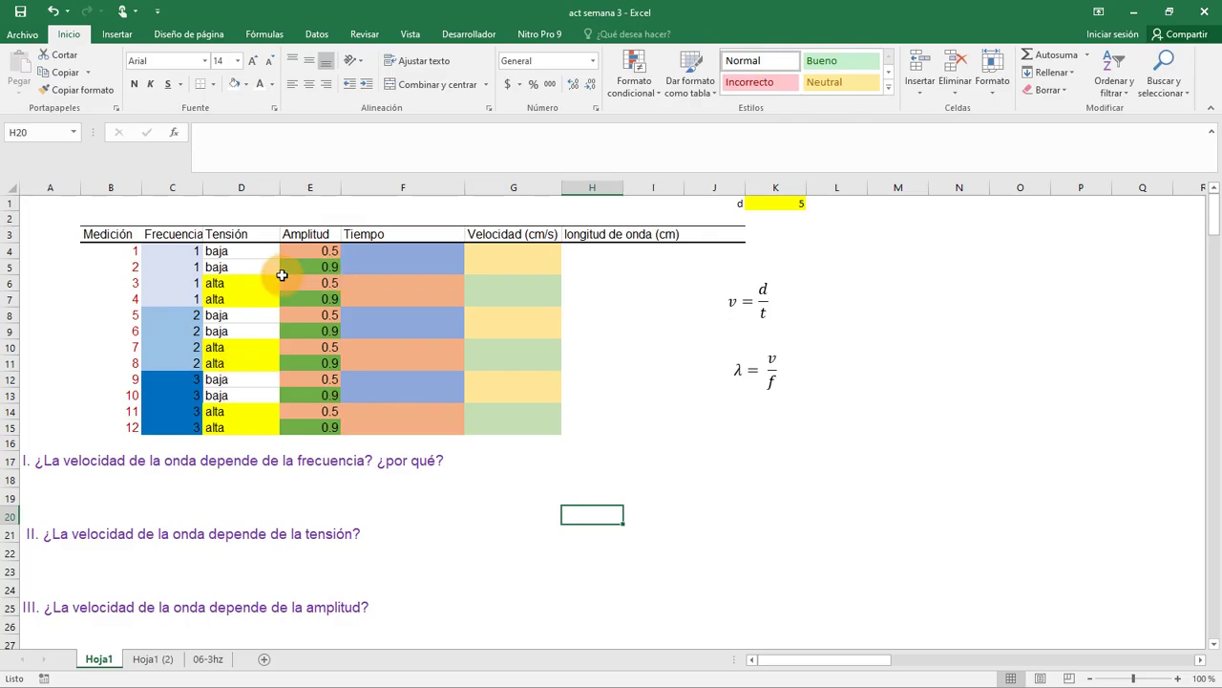
pyautogui.click(392, 246)
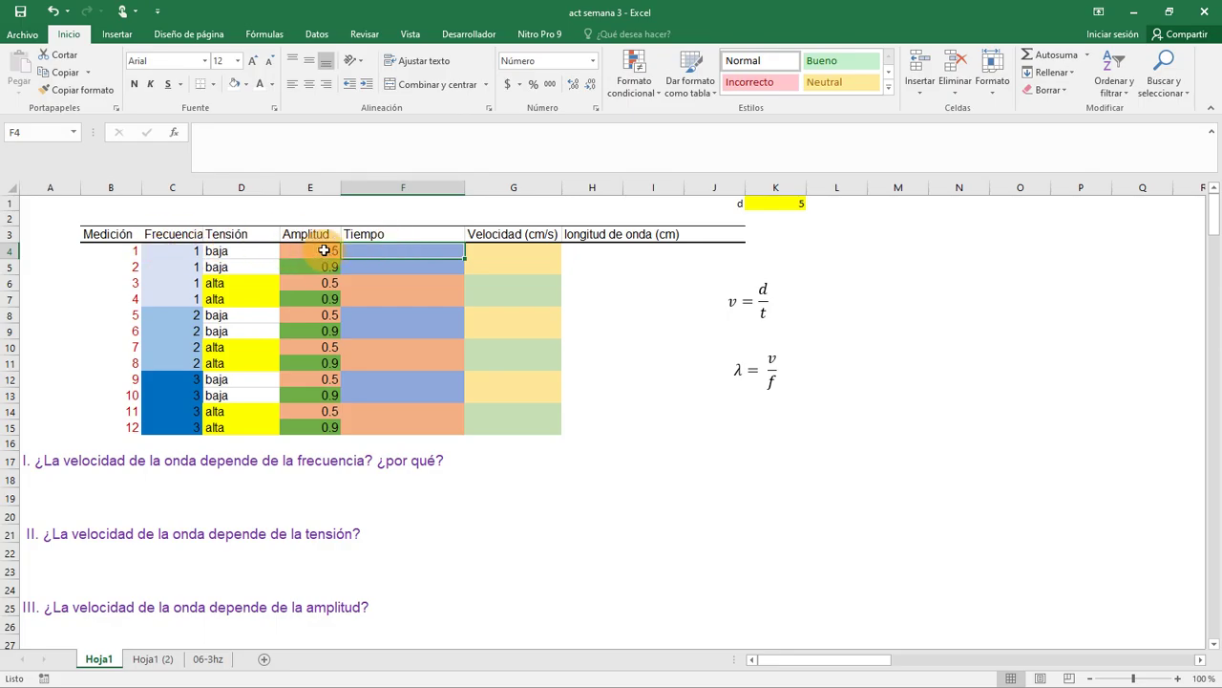
pyautogui.hotkey('alt', 'Tab')
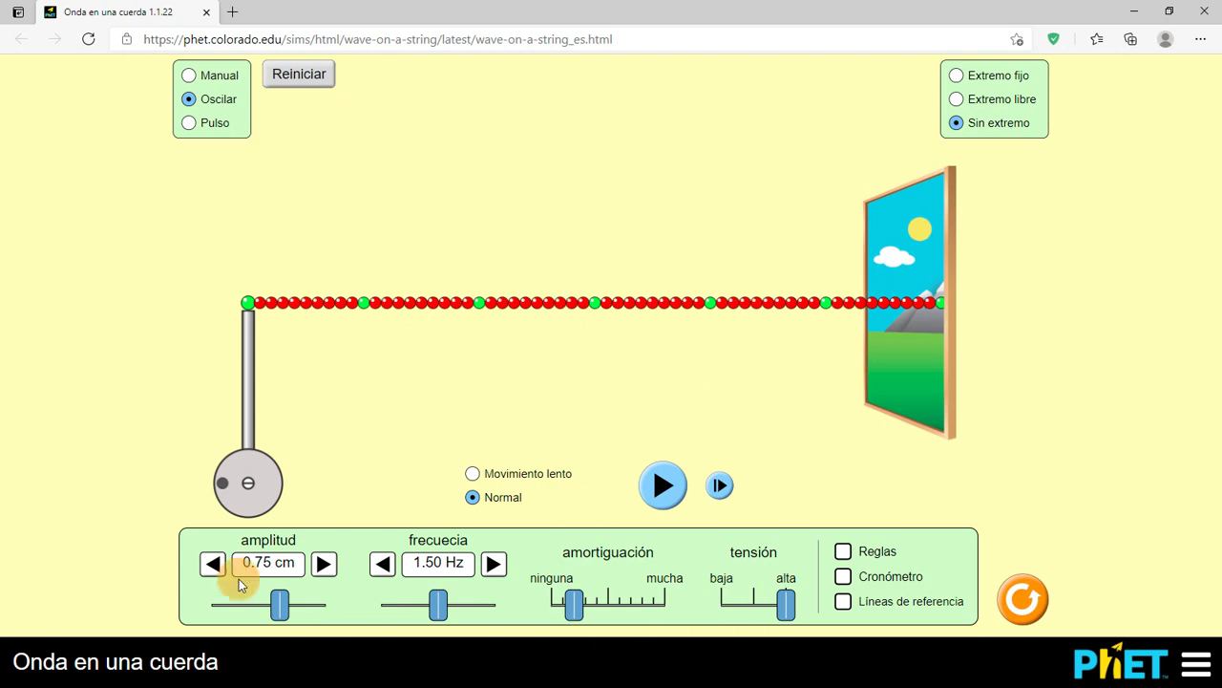
pyautogui.moveTo(279, 608); pyautogui.dragTo(255, 609)
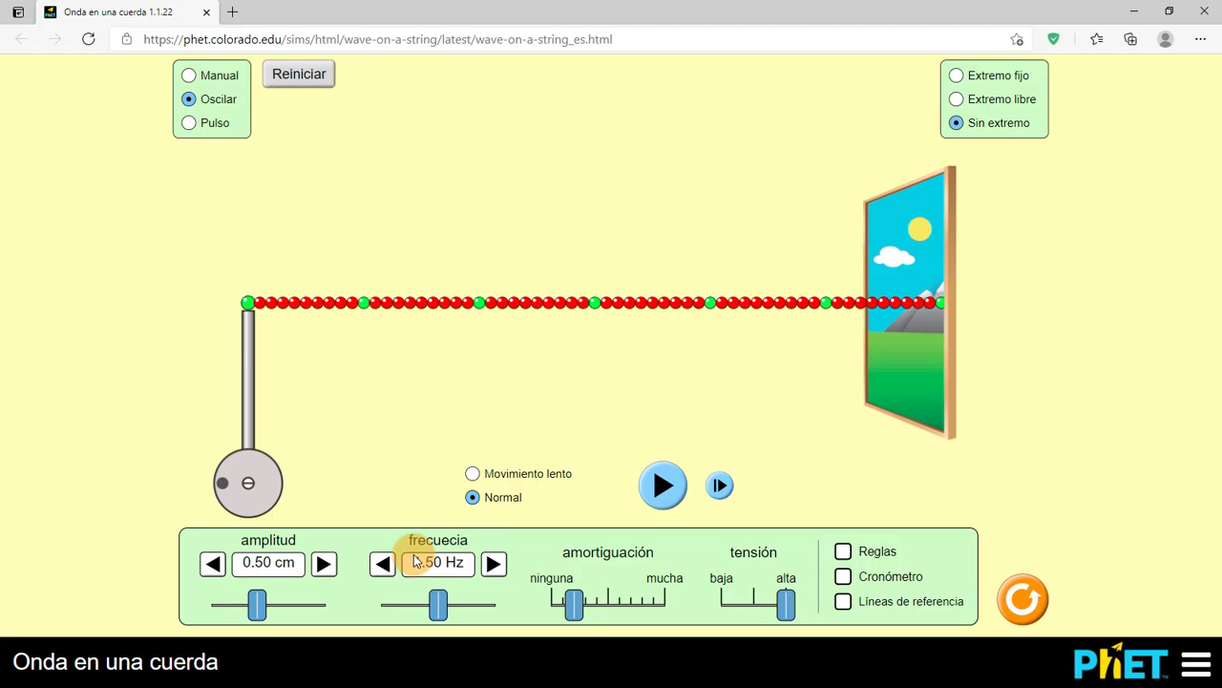
pyautogui.moveTo(439, 609); pyautogui.dragTo(417, 611)
pyautogui.click(493, 563)
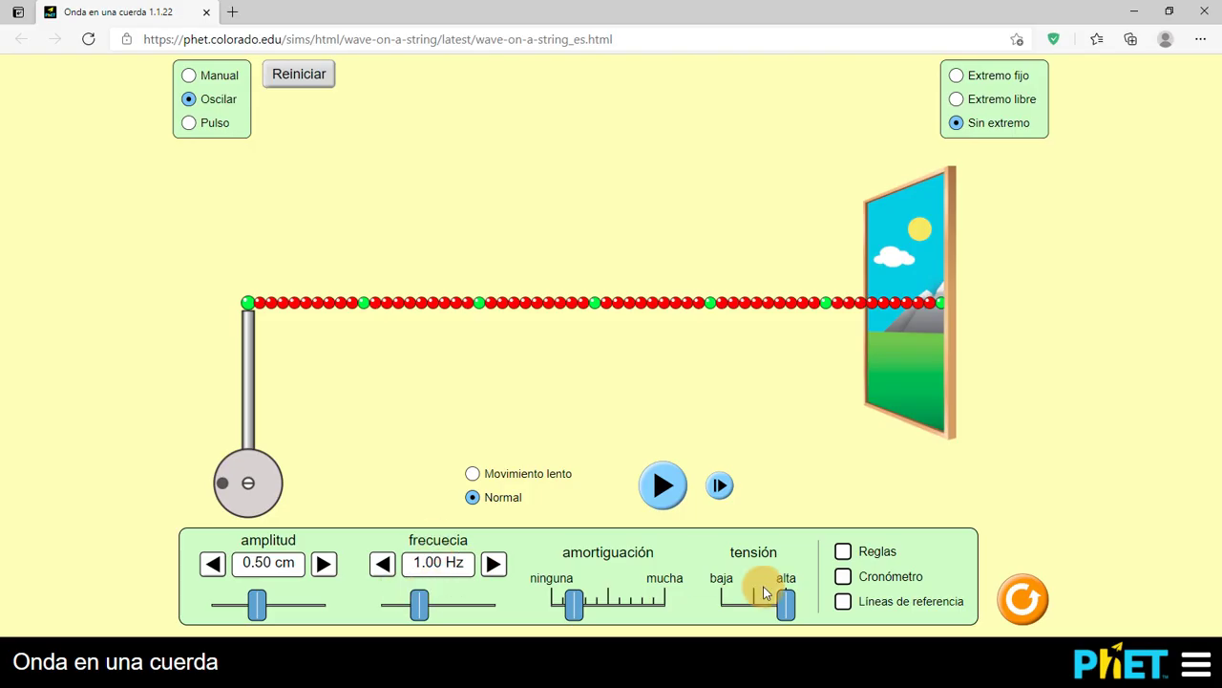
pyautogui.moveTo(786, 606); pyautogui.dragTo(727, 618)
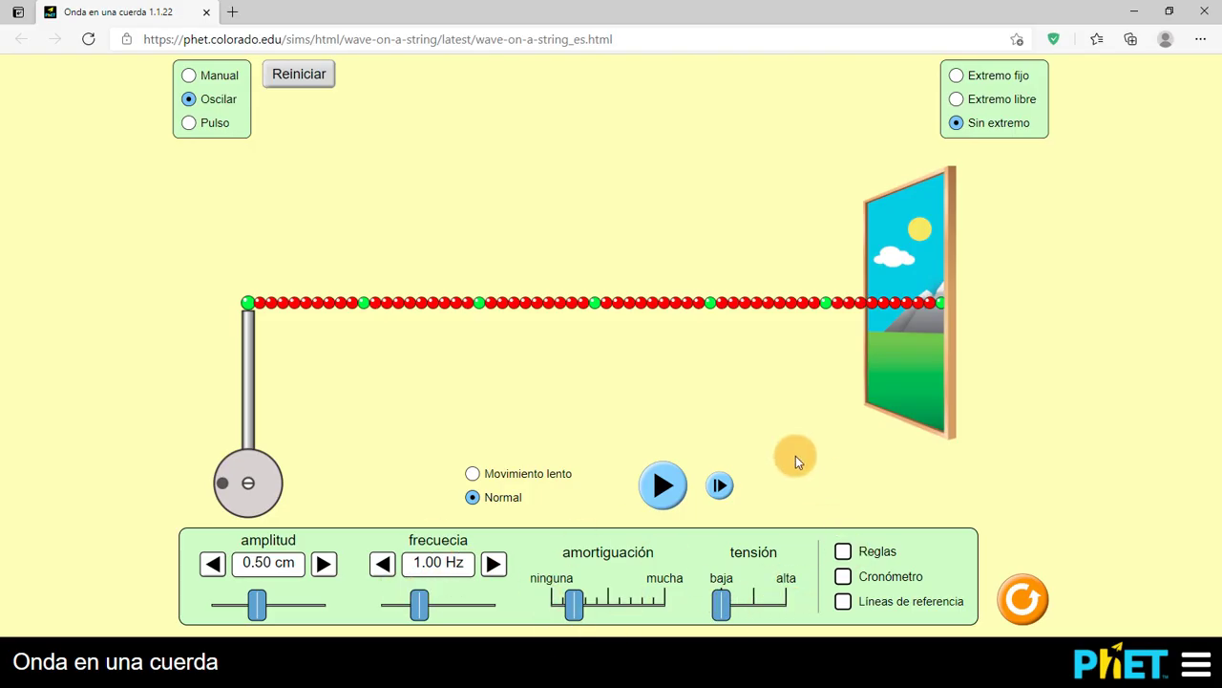
# Step: Show the rulers and stopwatch, and align the horizontal ruler's zero with the first bead, just above the string
pyautogui.click(844, 554)
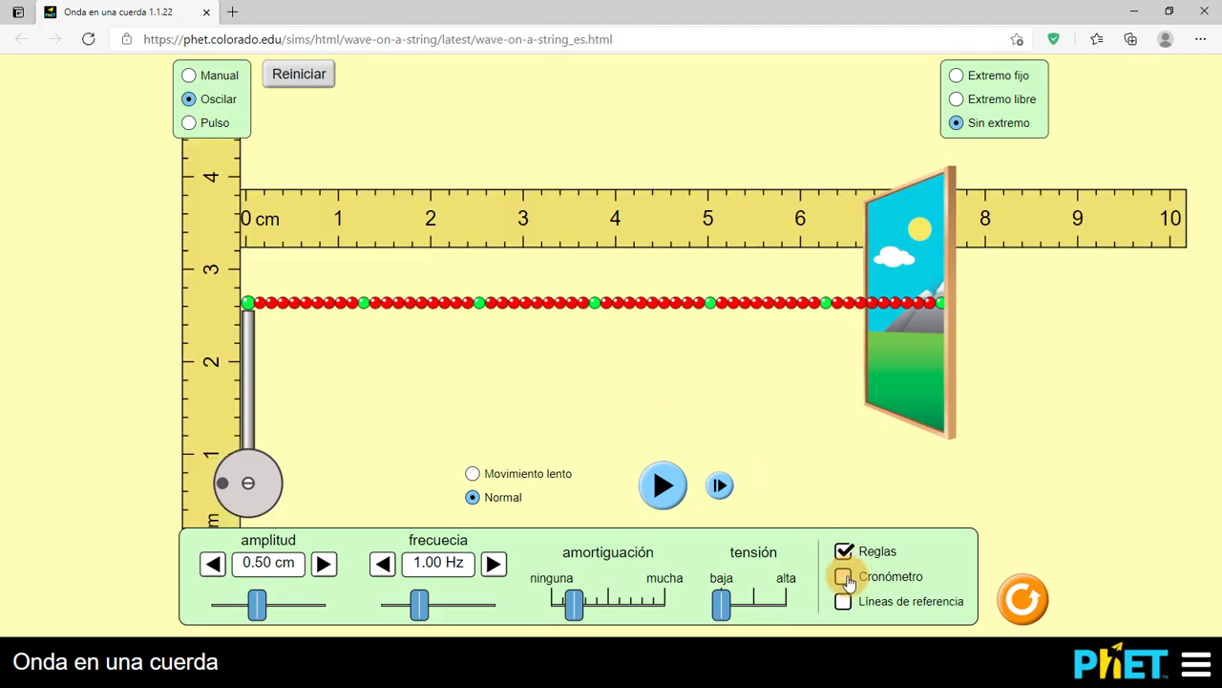
pyautogui.click(844, 578)
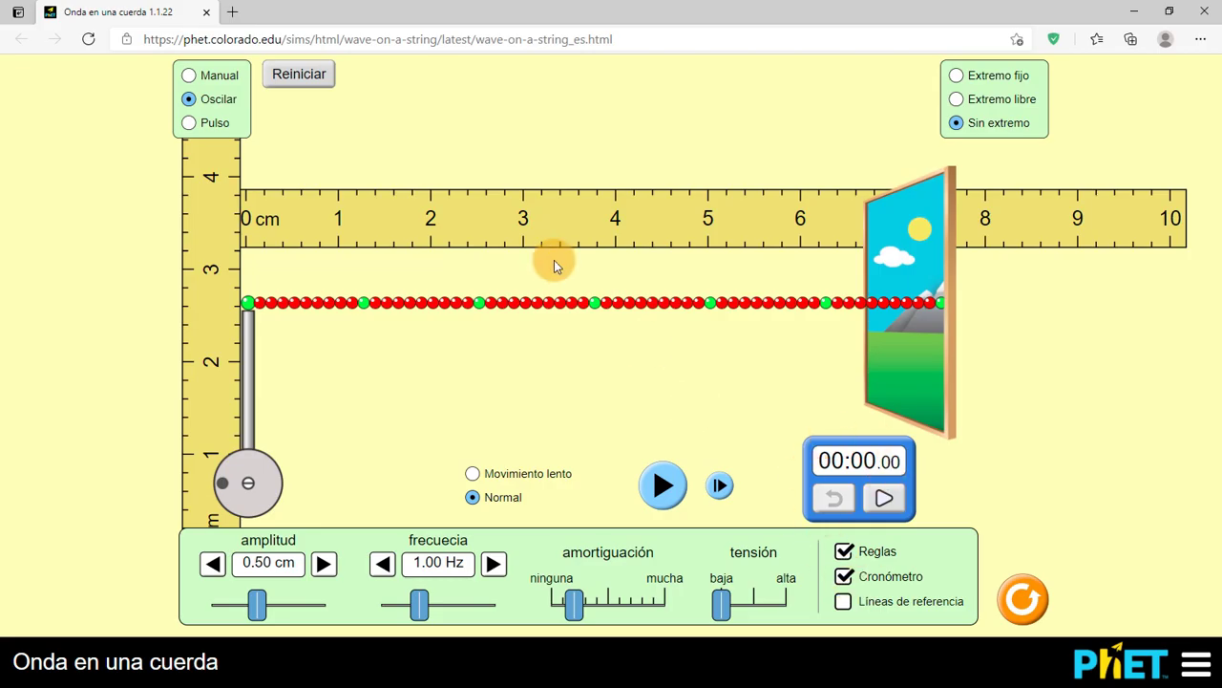
pyautogui.moveTo(453, 200); pyautogui.dragTo(458, 252)
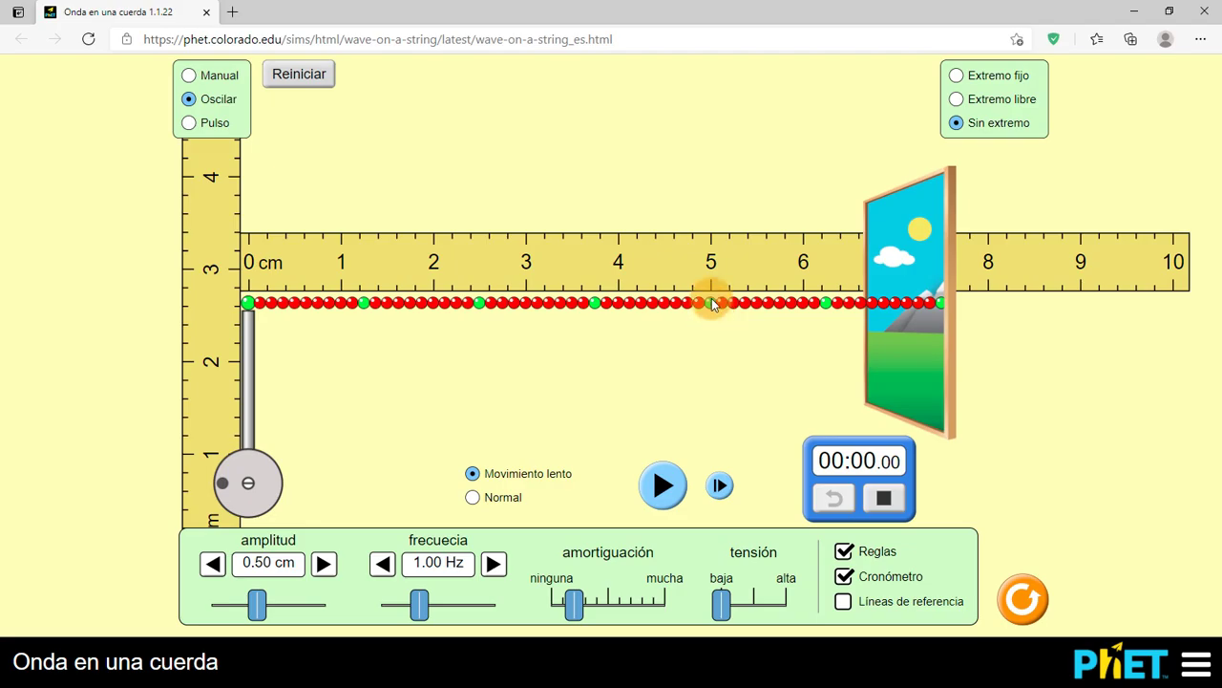
# Step: Run the wave in slow motion, pause it when it reaches 5 cm, and enter 4.10 as measurement 1's Tiempo in Excel
pyautogui.click(663, 487)
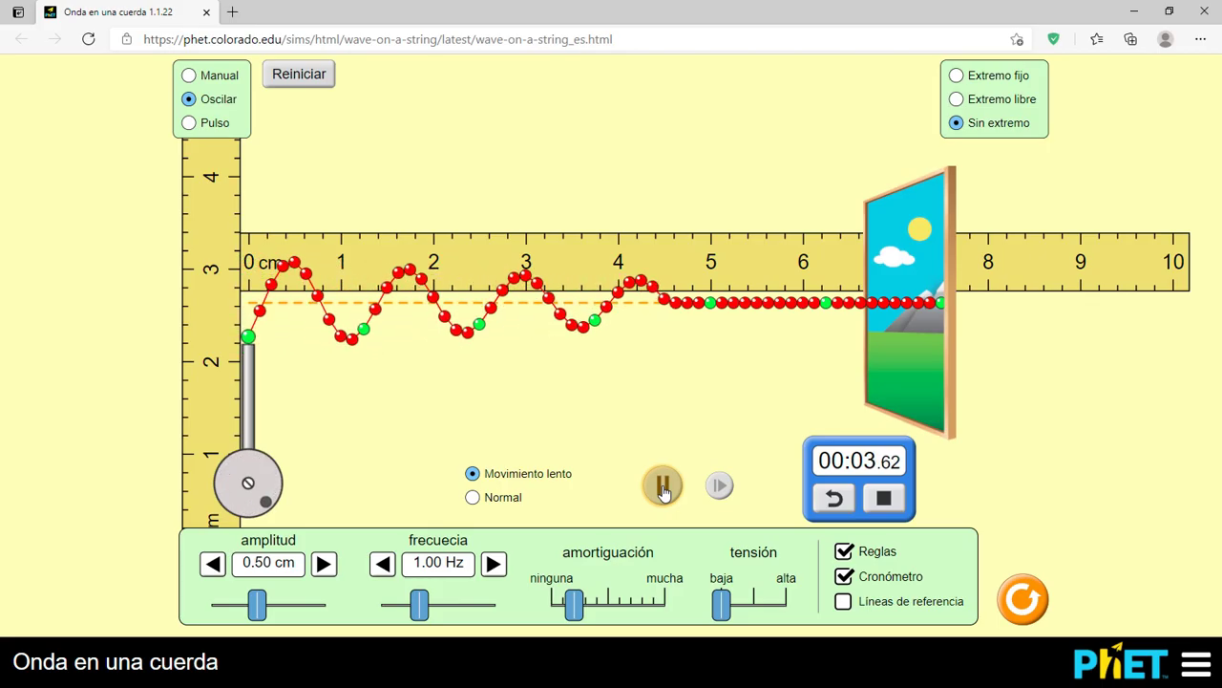
pyautogui.click(663, 488)
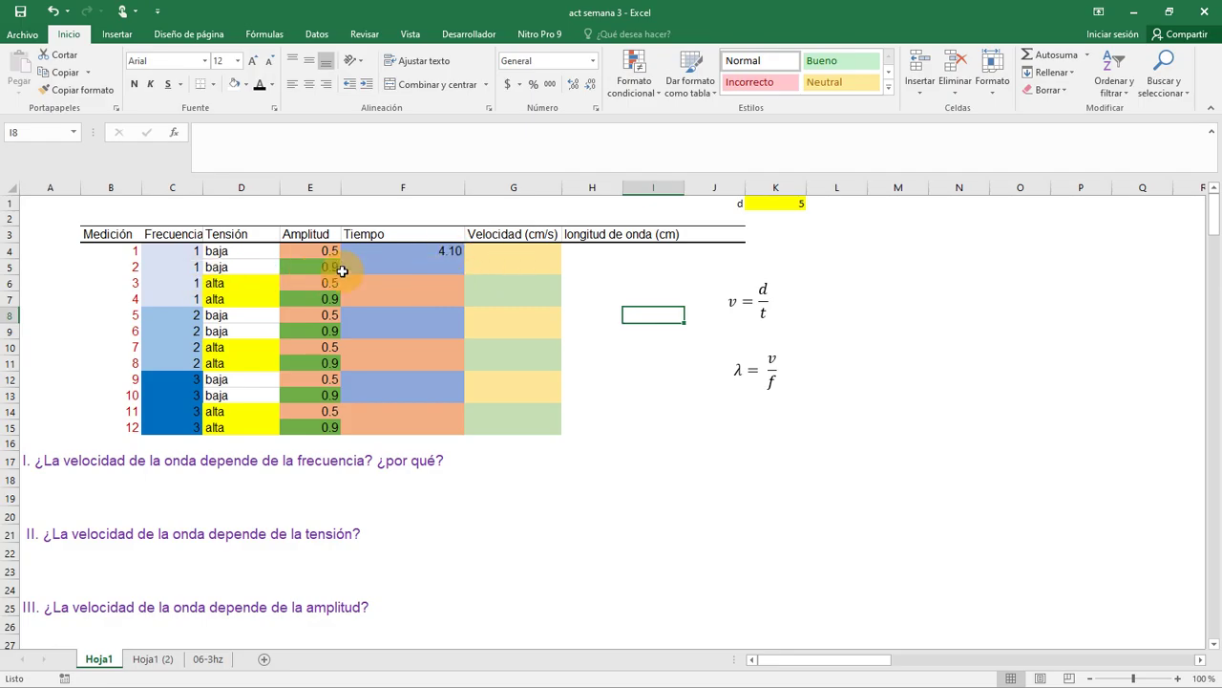
# Step: Back in the simulation, restart the string, set the amplitude to 0.90 cm, and reset the stopwatch to zero for measurement 2
pyautogui.hotkey('alt', 'Tab')
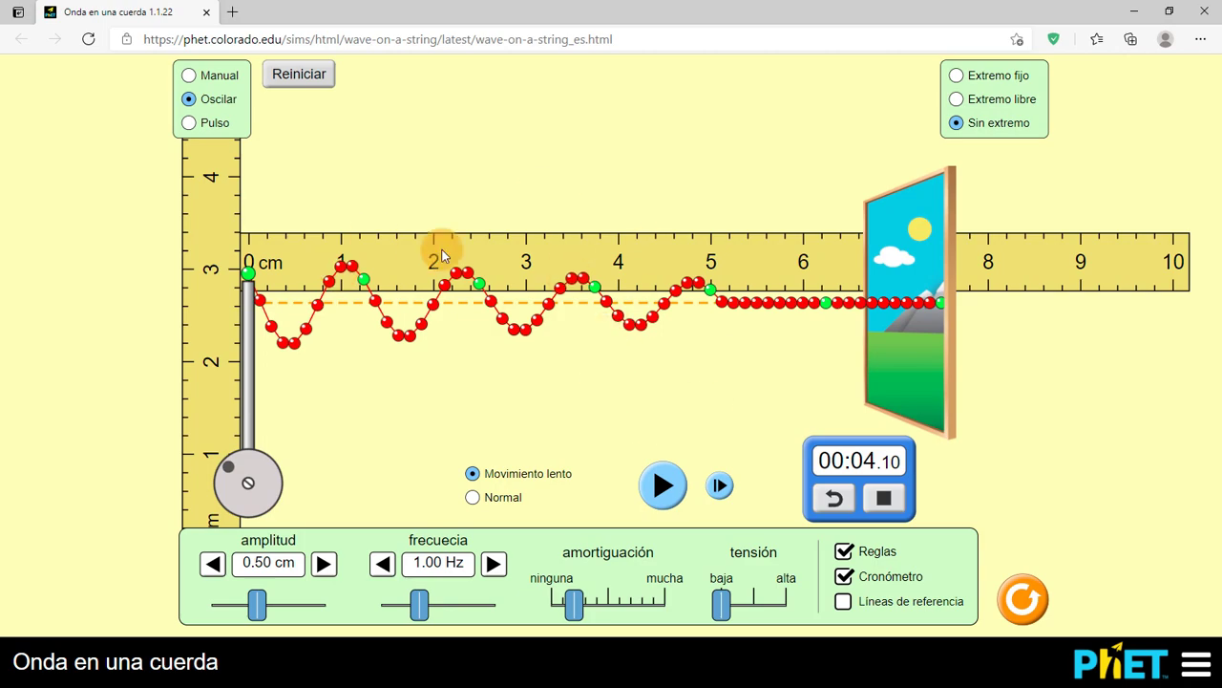
pyautogui.click(317, 87)
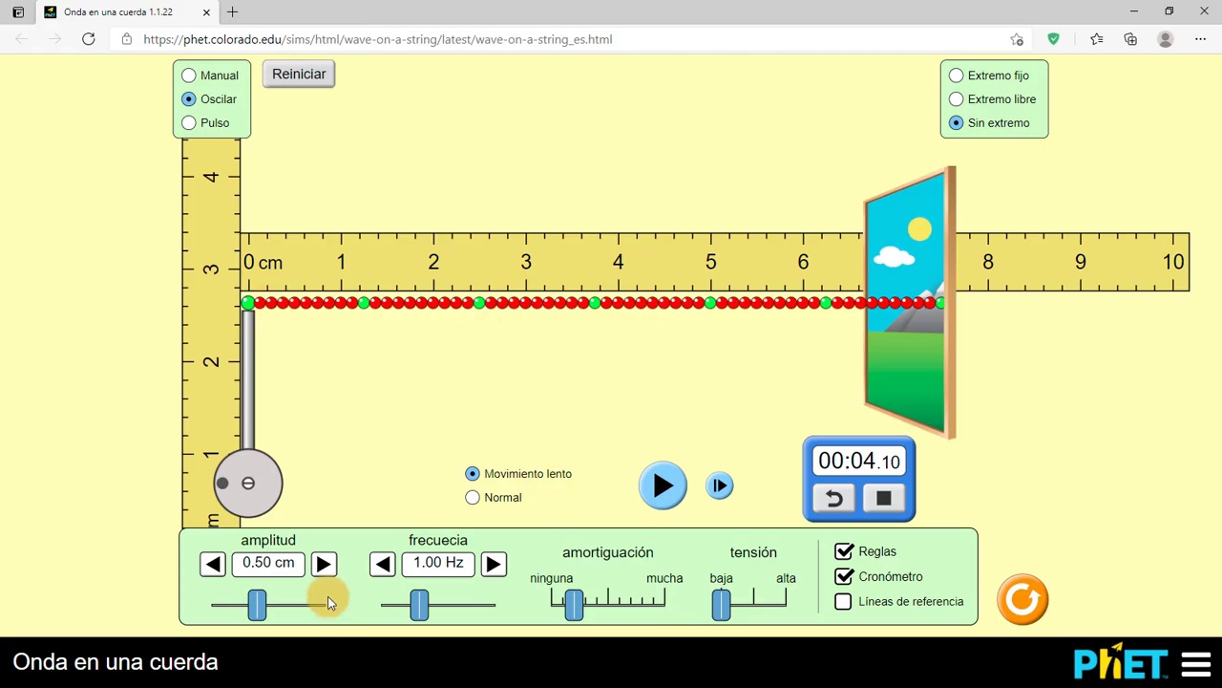
pyautogui.moveTo(258, 613); pyautogui.dragTo(293, 614)
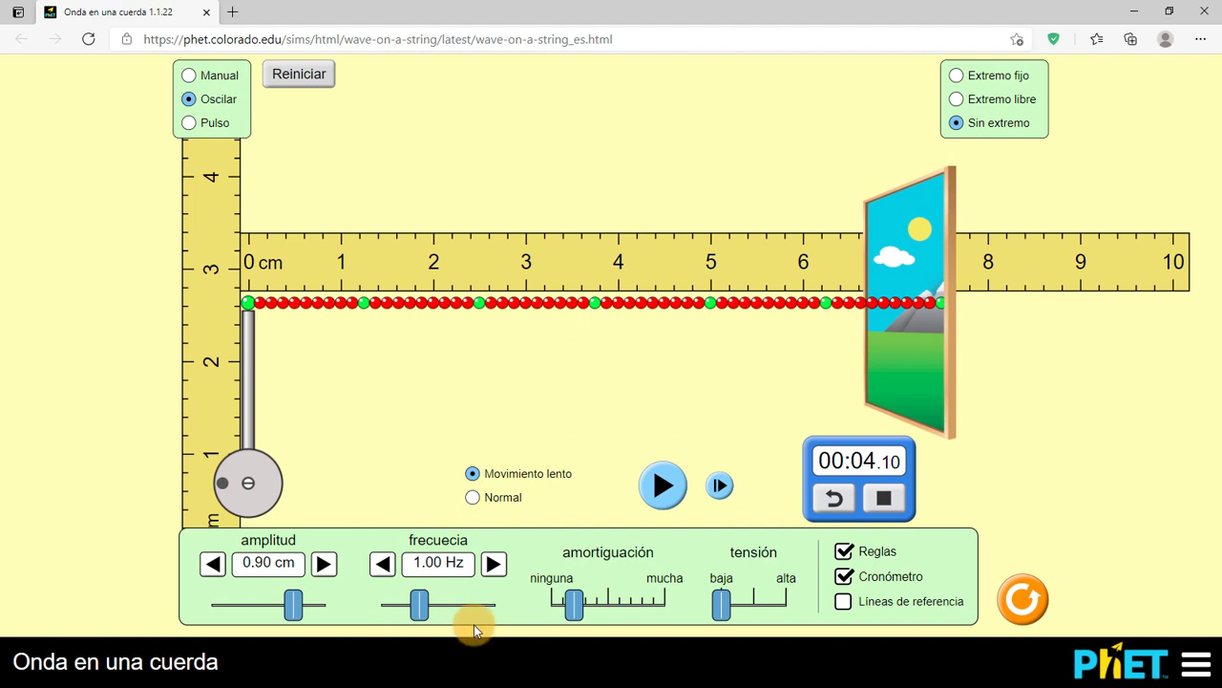
pyautogui.click(835, 498)
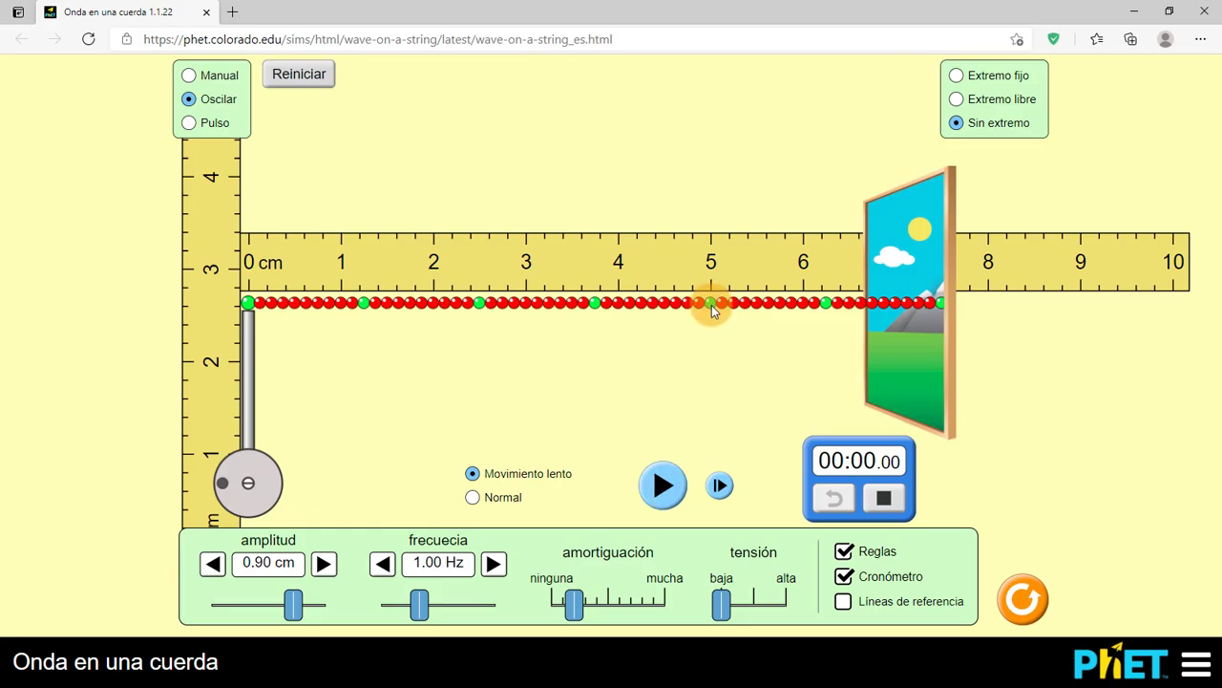
# Step: Run the wave, pause it when it reaches 5 cm, and enter 4.07 as measurement 2's Tiempo in cell F5 in Excel
pyautogui.click(664, 486)
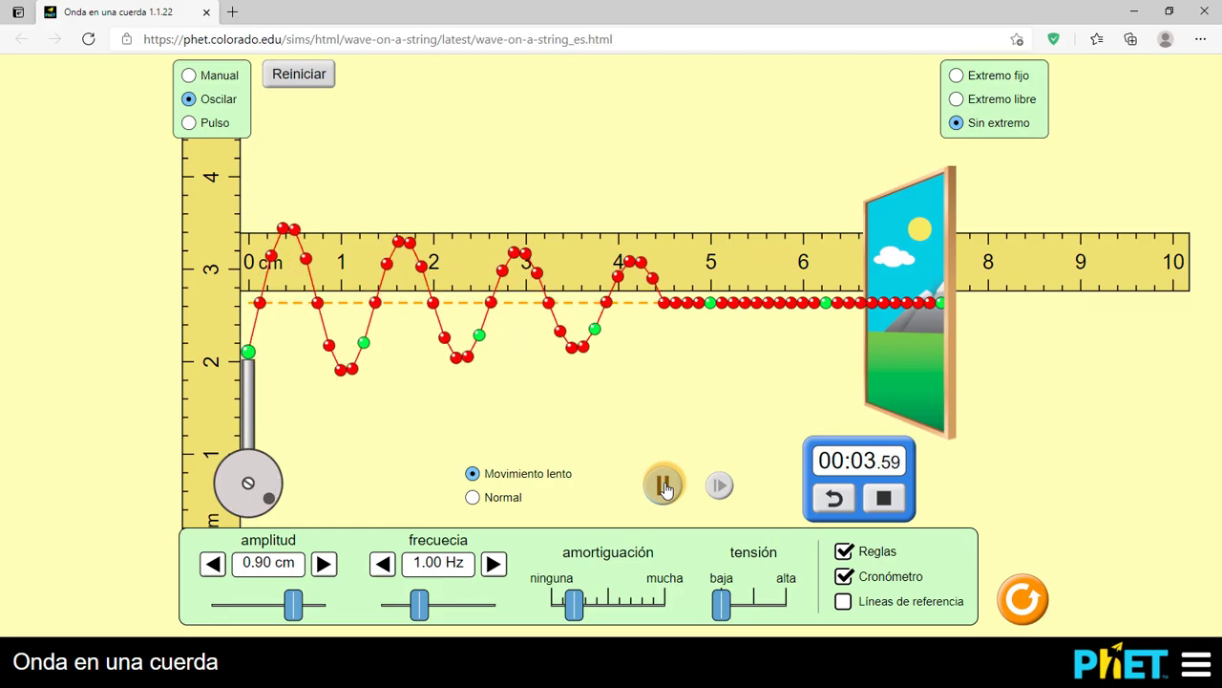
pyautogui.click(666, 488)
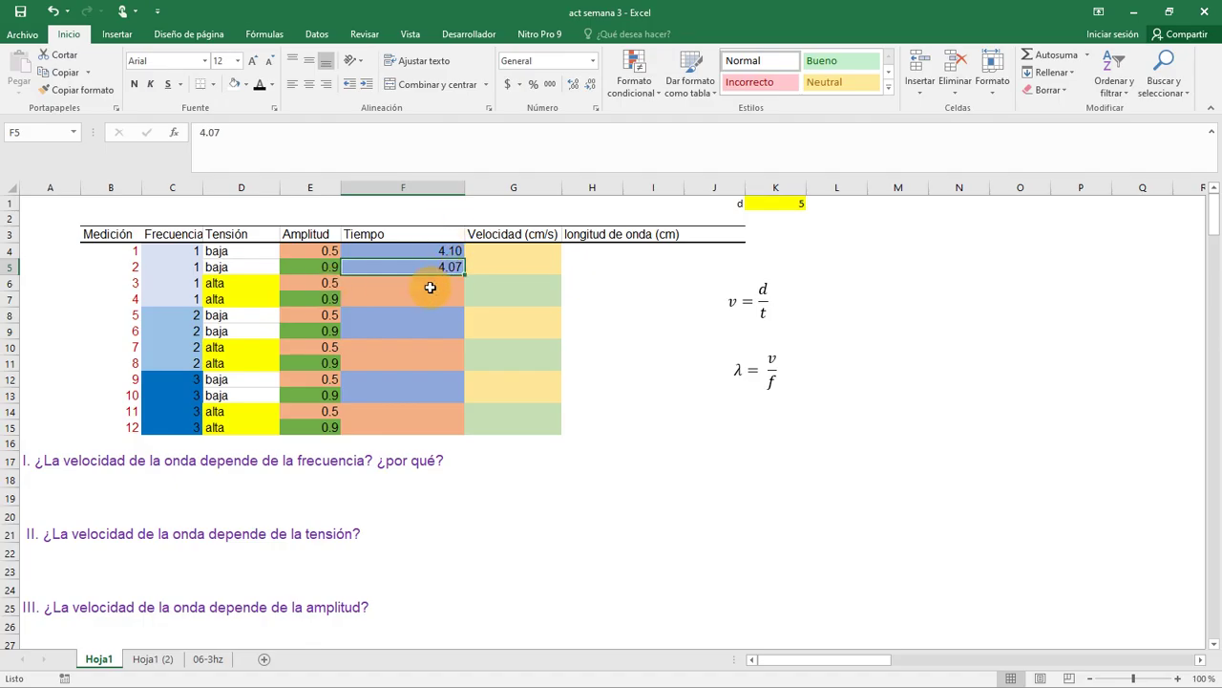
pyautogui.click(430, 287)
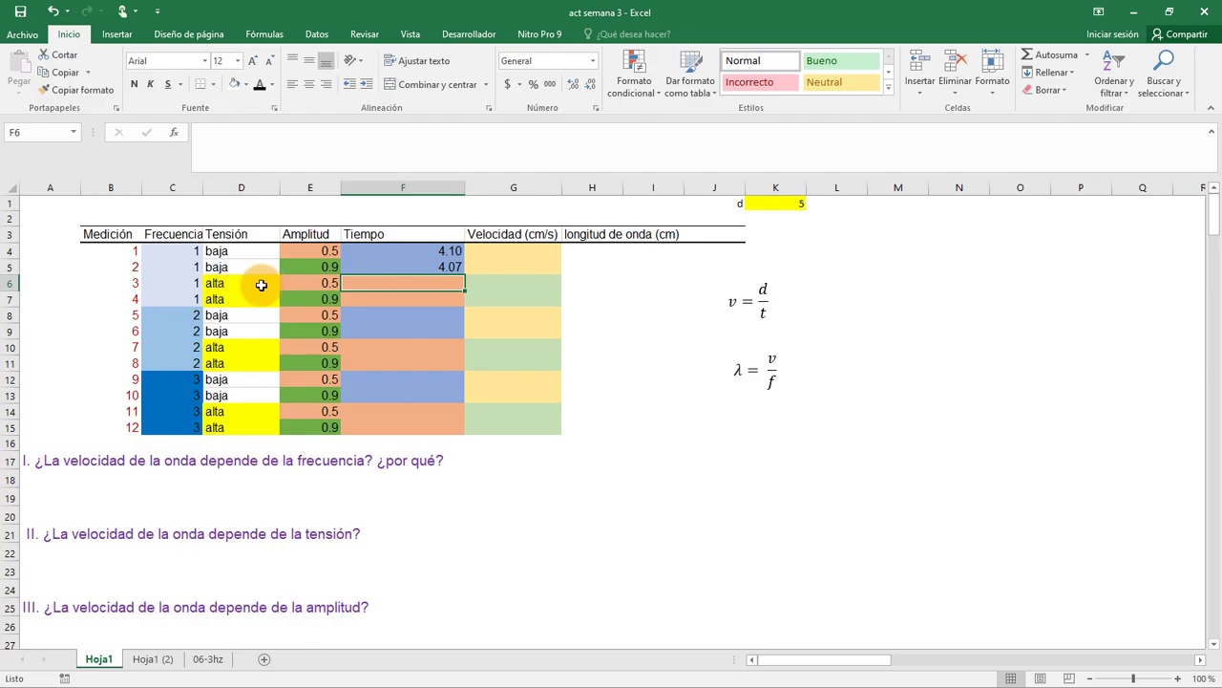
# Step: Back in the simulation, restart the string and set amplitude 0.50 cm and tension alta, with the stopwatch zeroed for measurement 3
pyautogui.hotkey('alt', 'Tab')
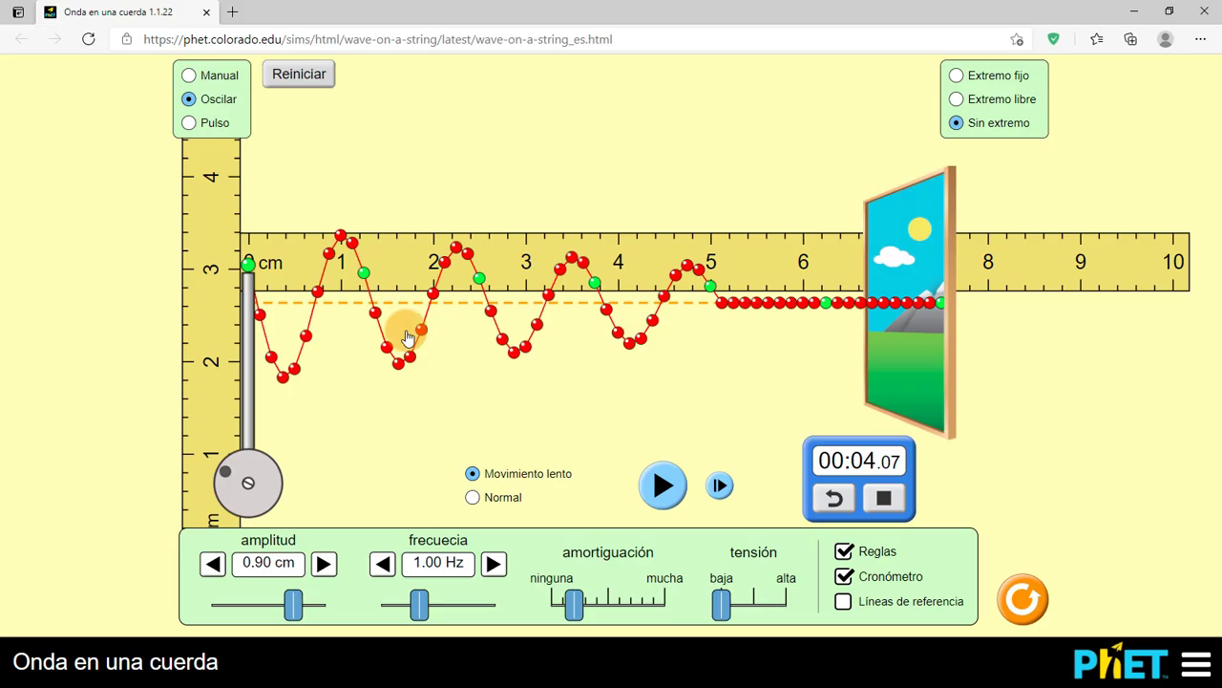
pyautogui.click(317, 88)
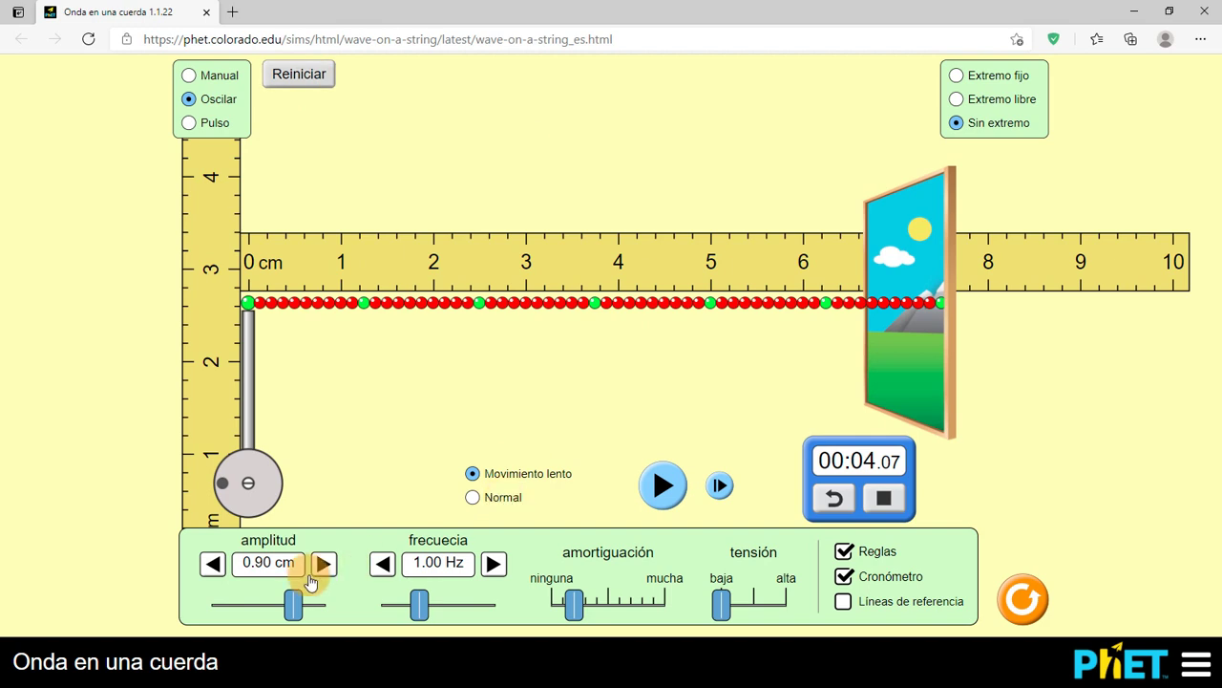
pyautogui.moveTo(294, 611); pyautogui.dragTo(261, 616)
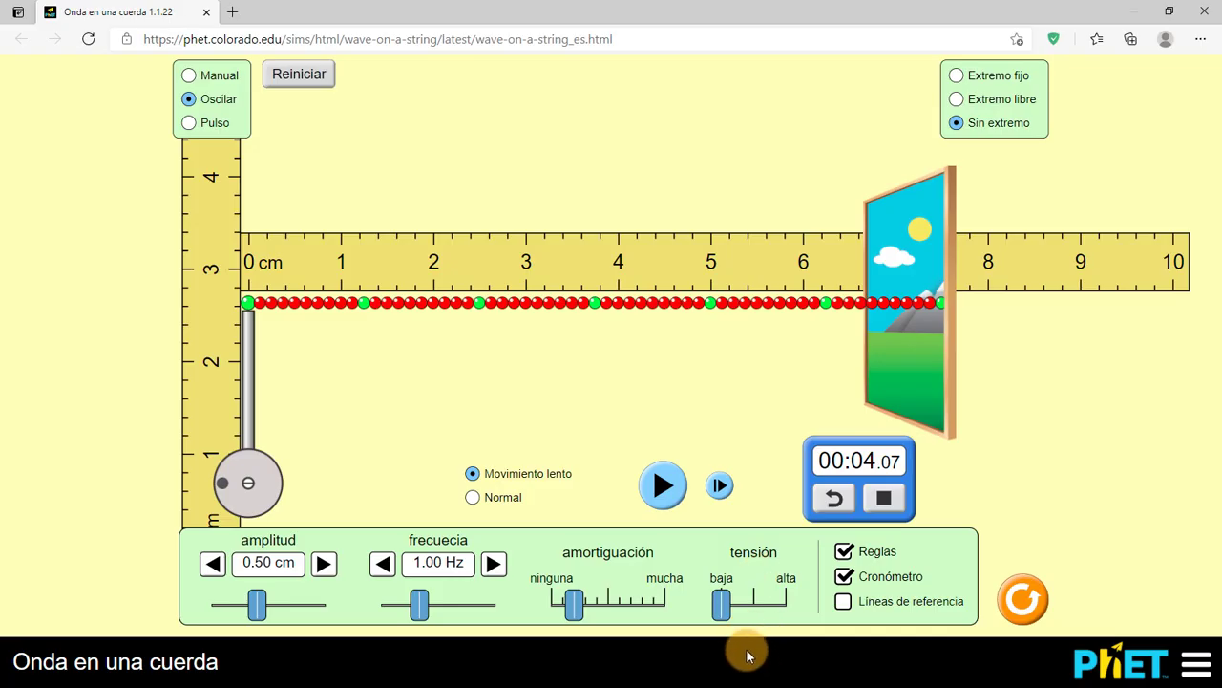
pyautogui.moveTo(723, 616); pyautogui.dragTo(789, 618)
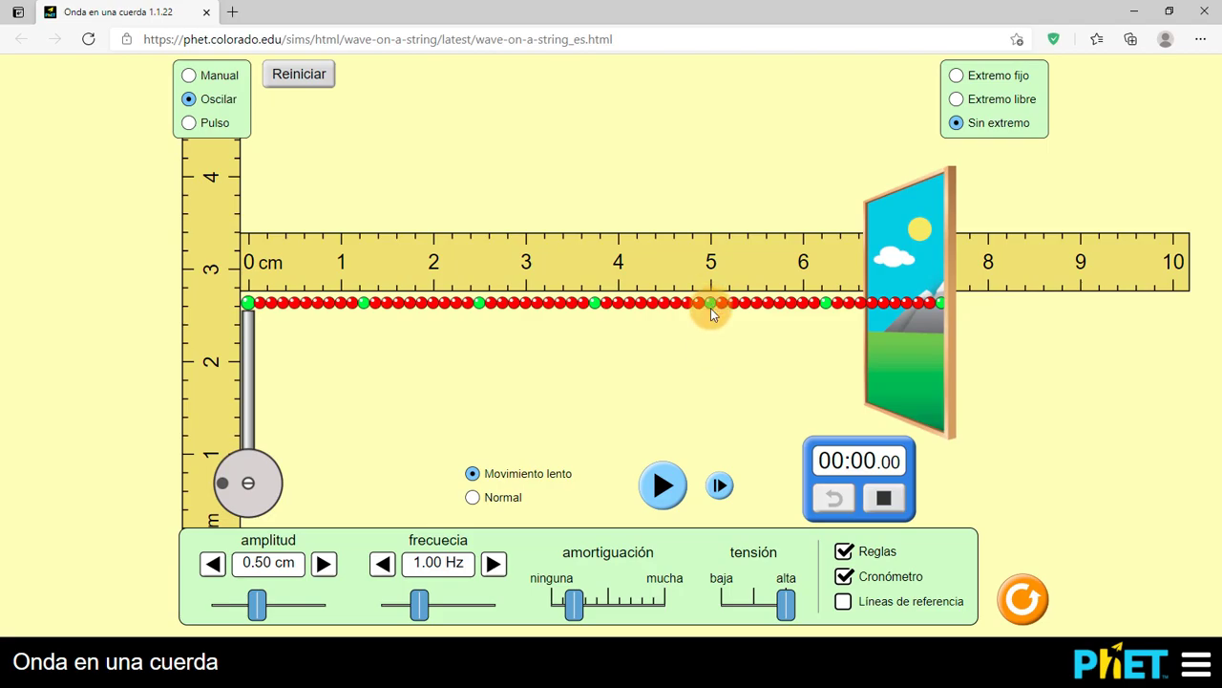
# Step: Run the high-tension wave, pause it when it reaches 5 cm, and enter 0.86 as measurement 3's Tiempo in cell F6 in Excel
pyautogui.click(664, 487)
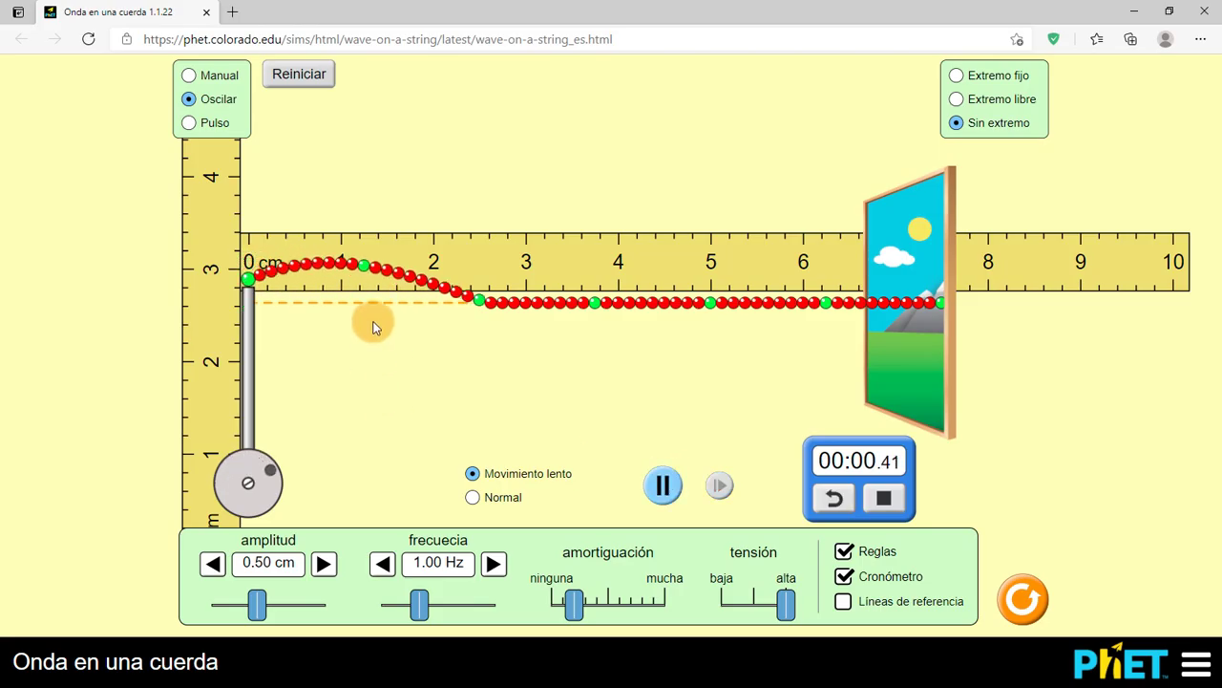
pyautogui.click(663, 487)
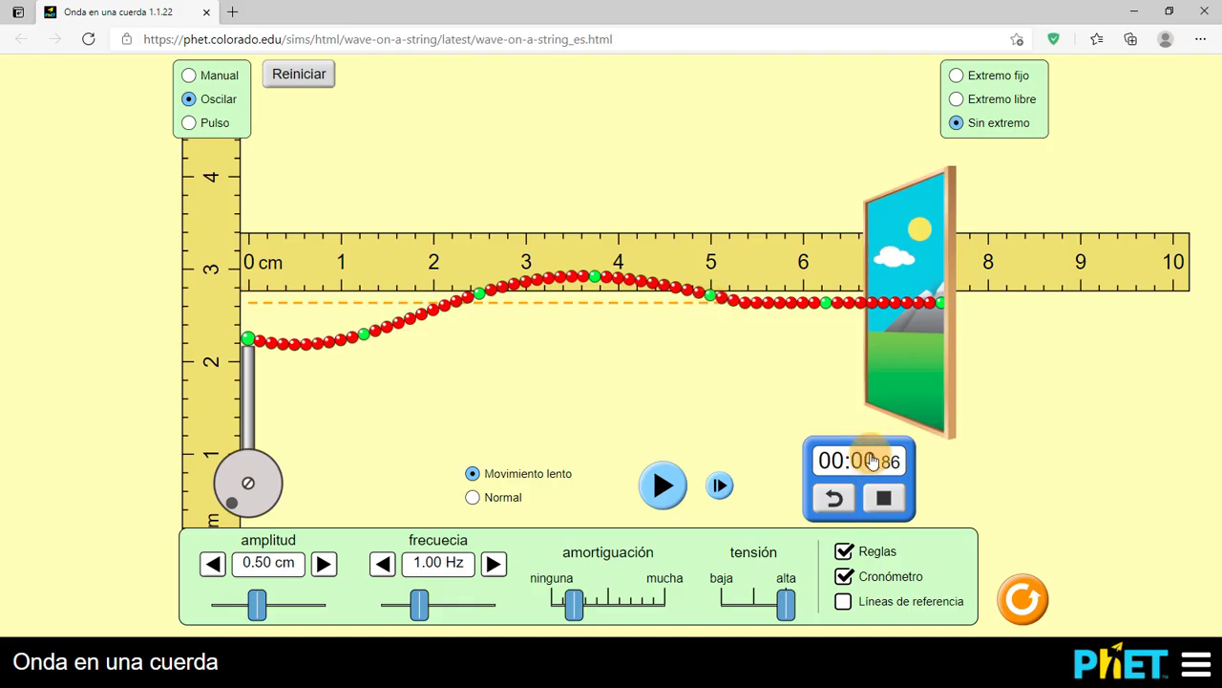
pyautogui.hotkey('alt', 'Tab')
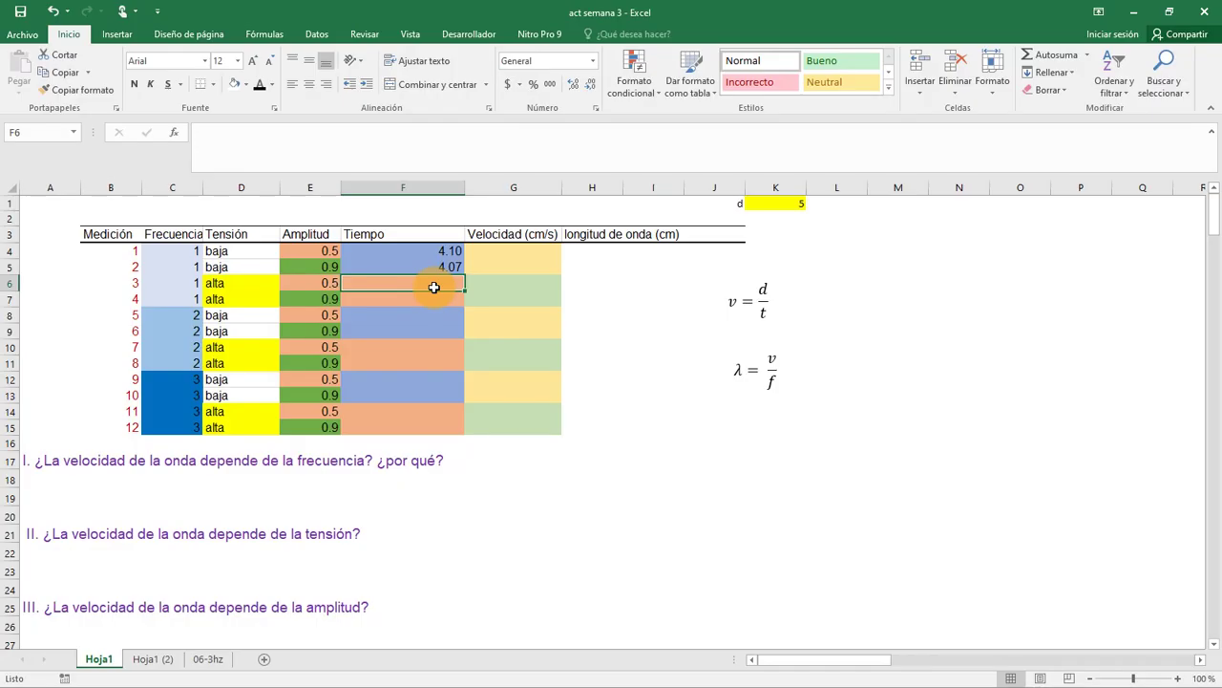
pyautogui.write('0.86')
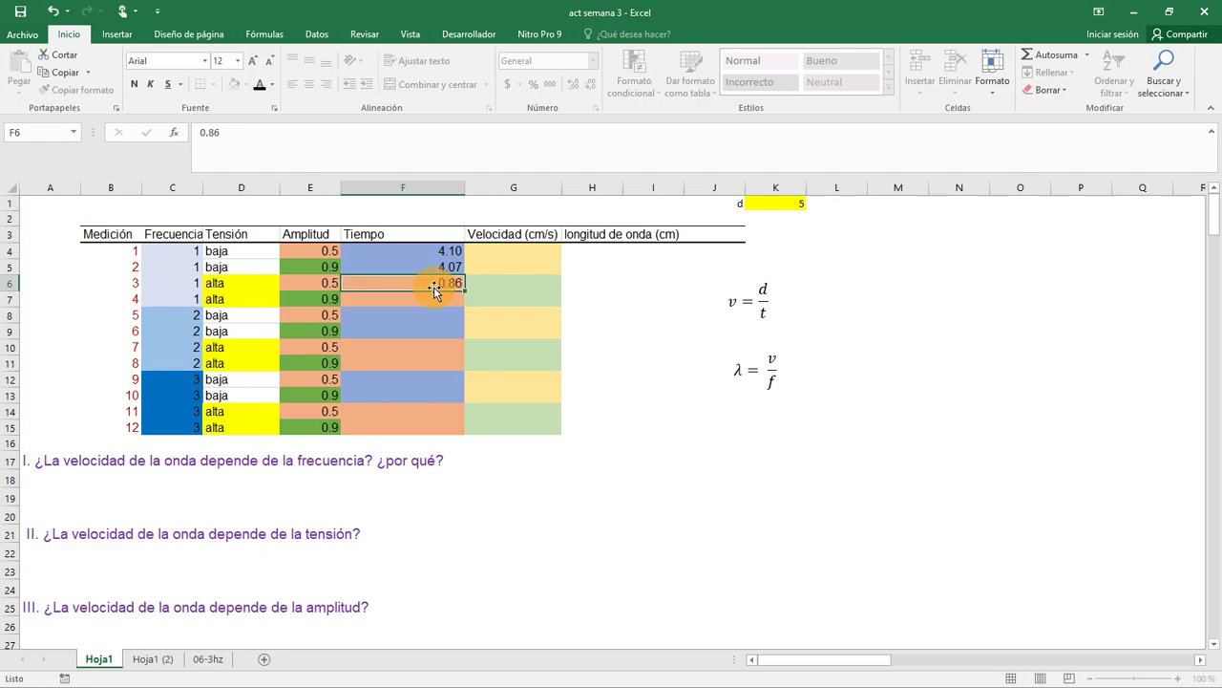
pyautogui.press('Return')
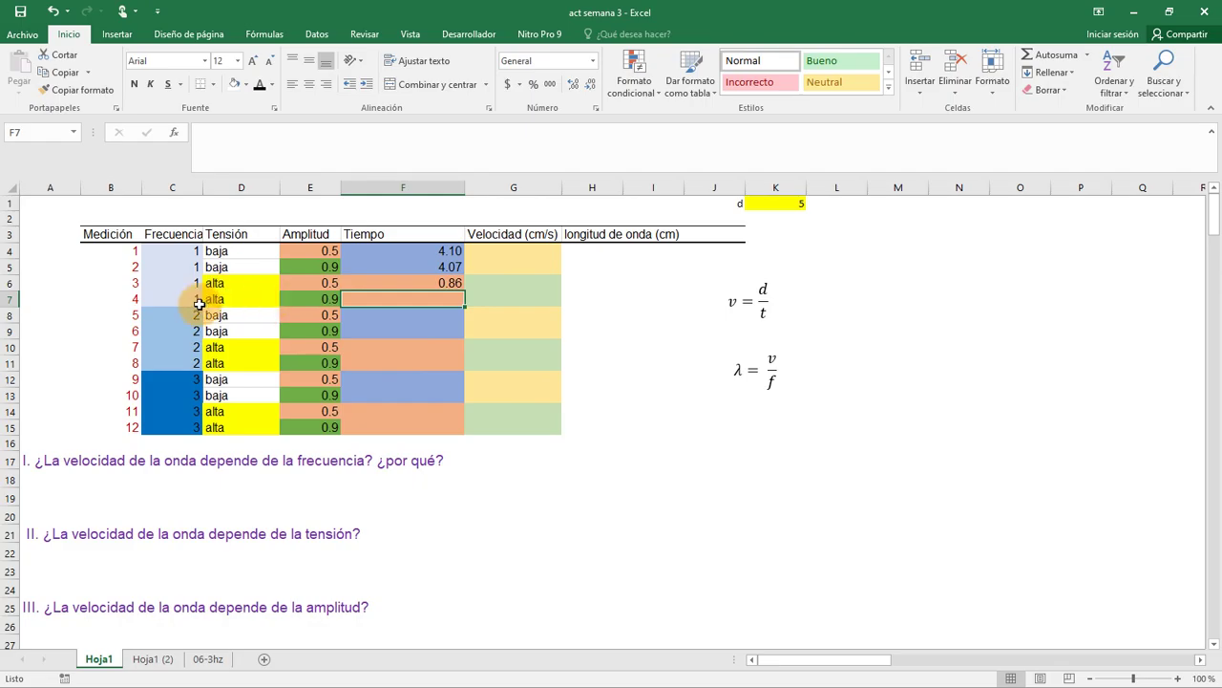
# Step: Back in the simulation, restart the string, set the amplitude to 0.90 cm, and reset and ready the stopwatch for measurement 4
pyautogui.hotkey('alt', 'Tab')
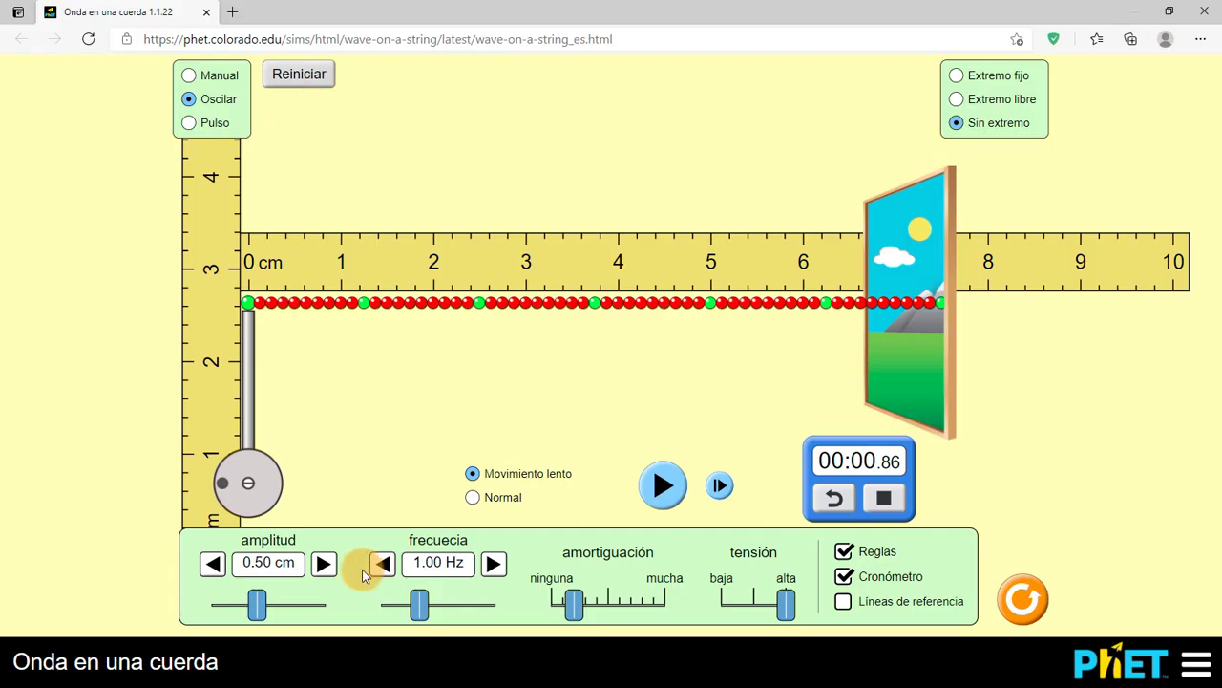
pyautogui.moveTo(262, 610); pyautogui.dragTo(294, 610)
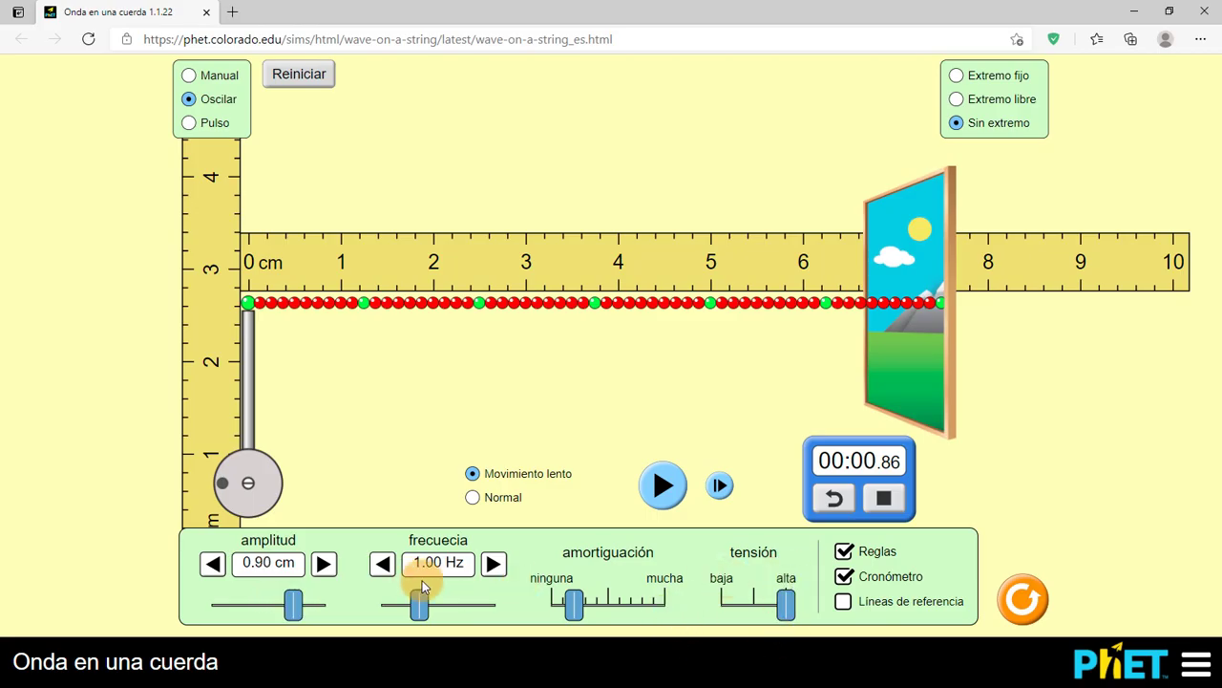
pyautogui.click(835, 497)
pyautogui.click(879, 499)
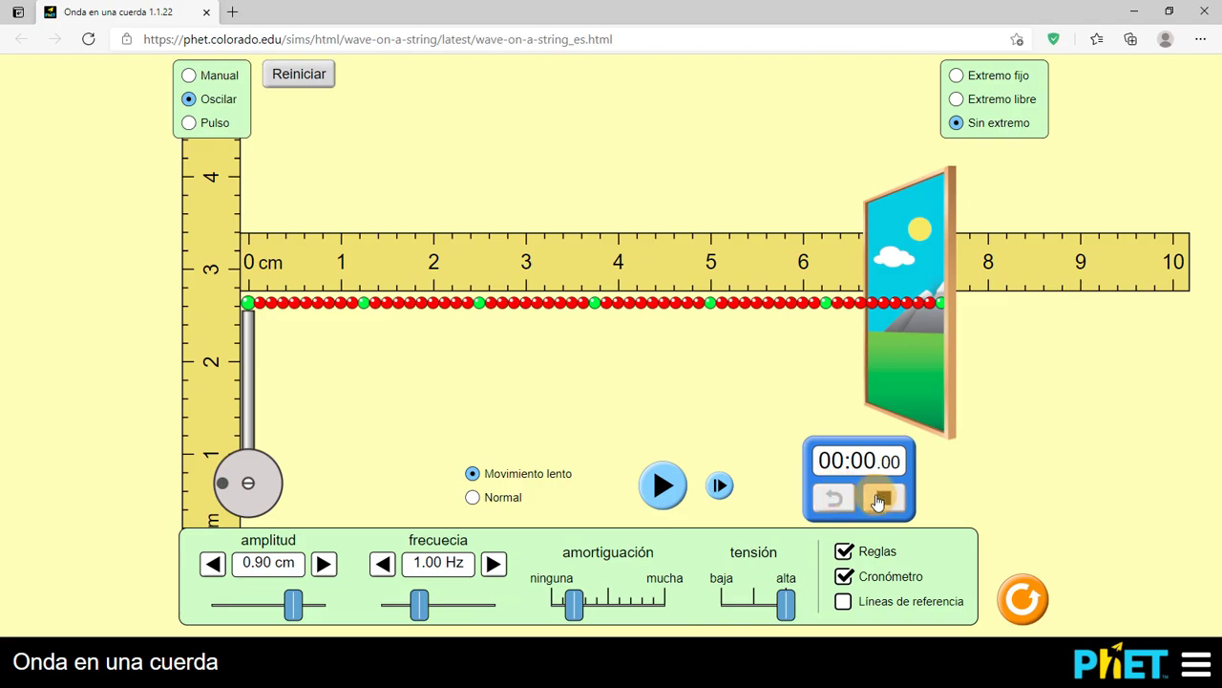
# Step: Run the 0.90 cm high-tension wave, pause it when it reaches 5 cm, and enter 0.85 as measurement 4's Tiempo in cell F7 in Excel
pyautogui.click(697, 492)
pyautogui.click(663, 487)
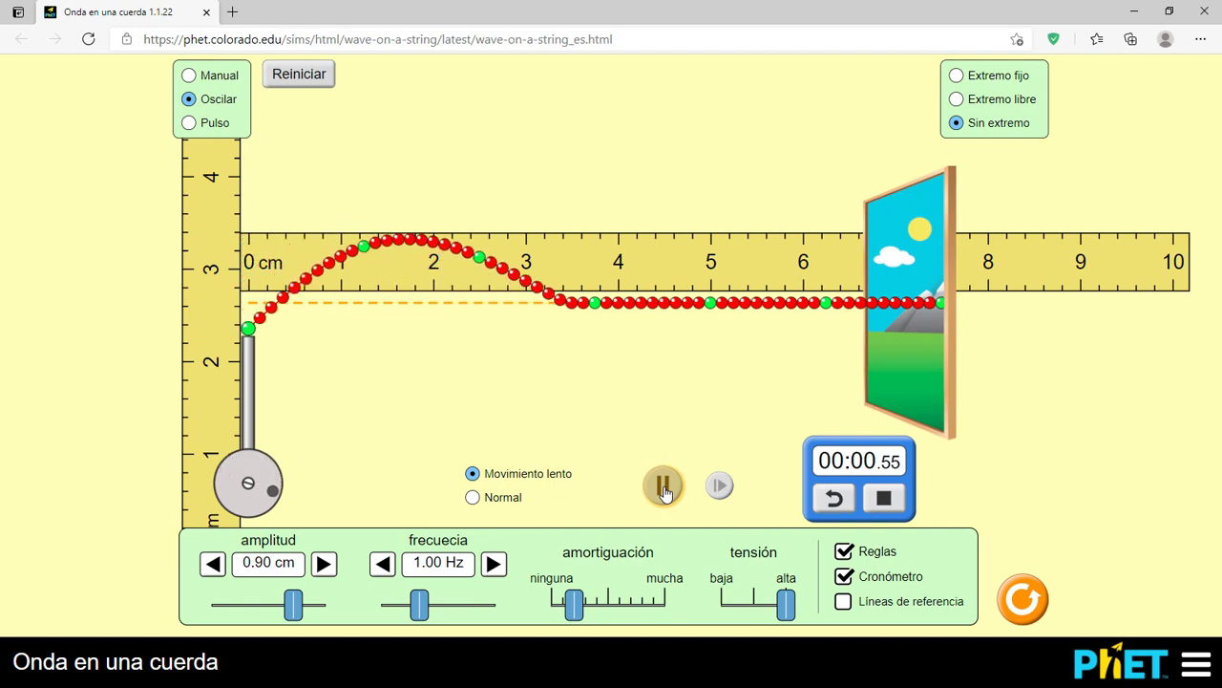
pyautogui.click(663, 487)
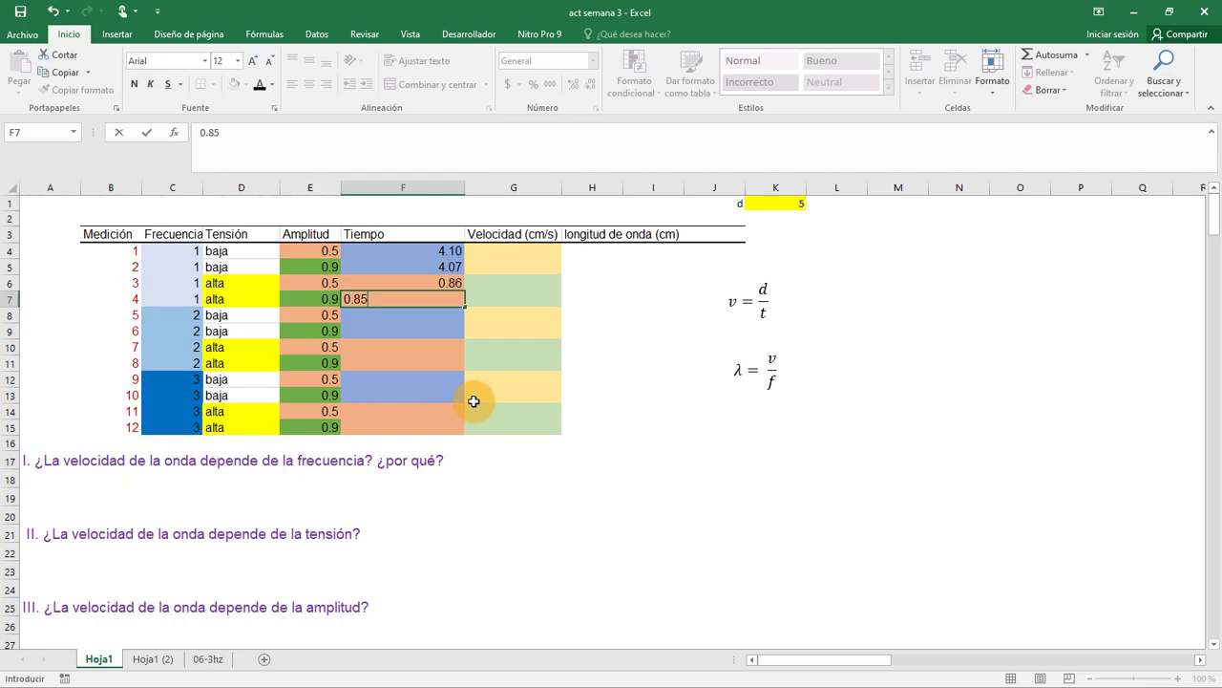
pyautogui.press('Return')
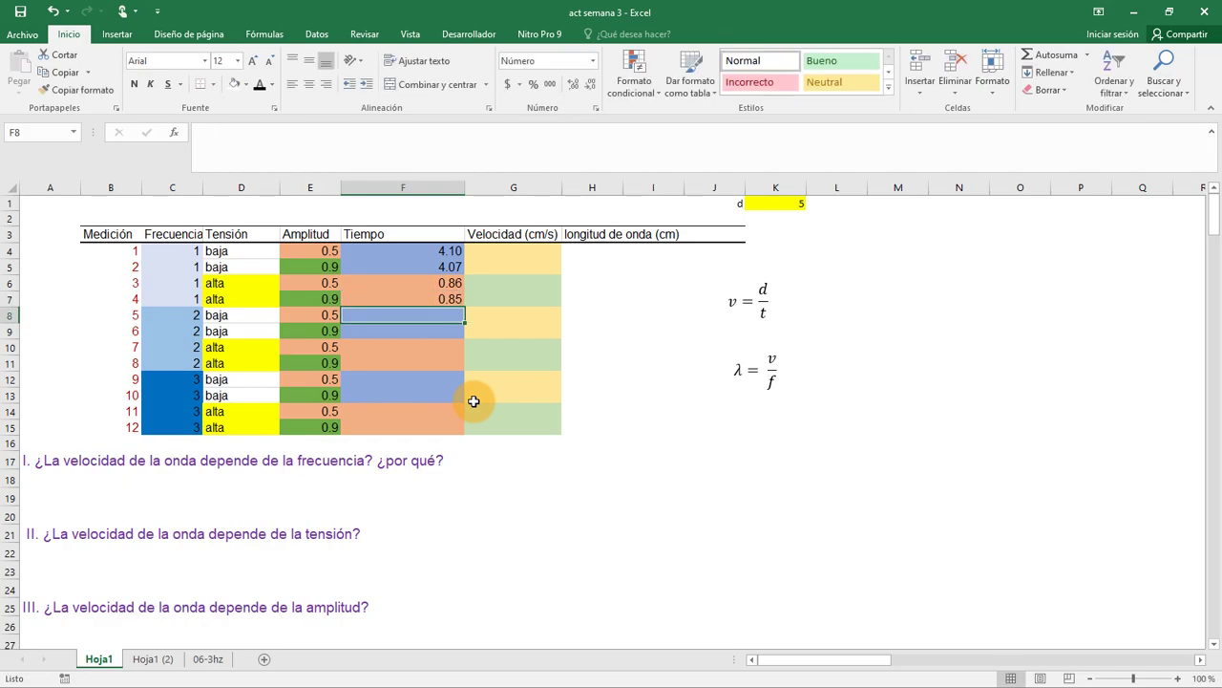
# Step: Fill the Tiempo cells F8:F15 for measurements 5 to 12 with 4.03, 4.07, 0.83, 0.82, 4.05, 4.04, 0.83 and 0.81
pyautogui.click(641, 407)
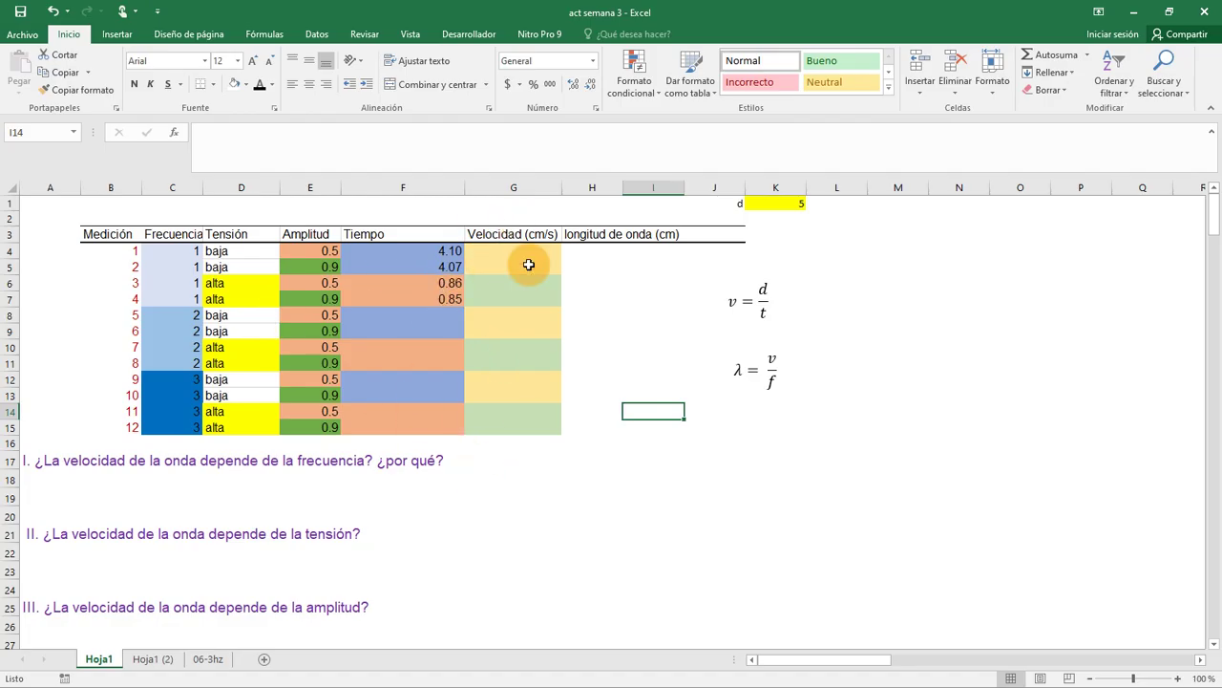
pyautogui.write('4.03 4.07 0.83 0.82 4.05 4.04 0.83 0.81')
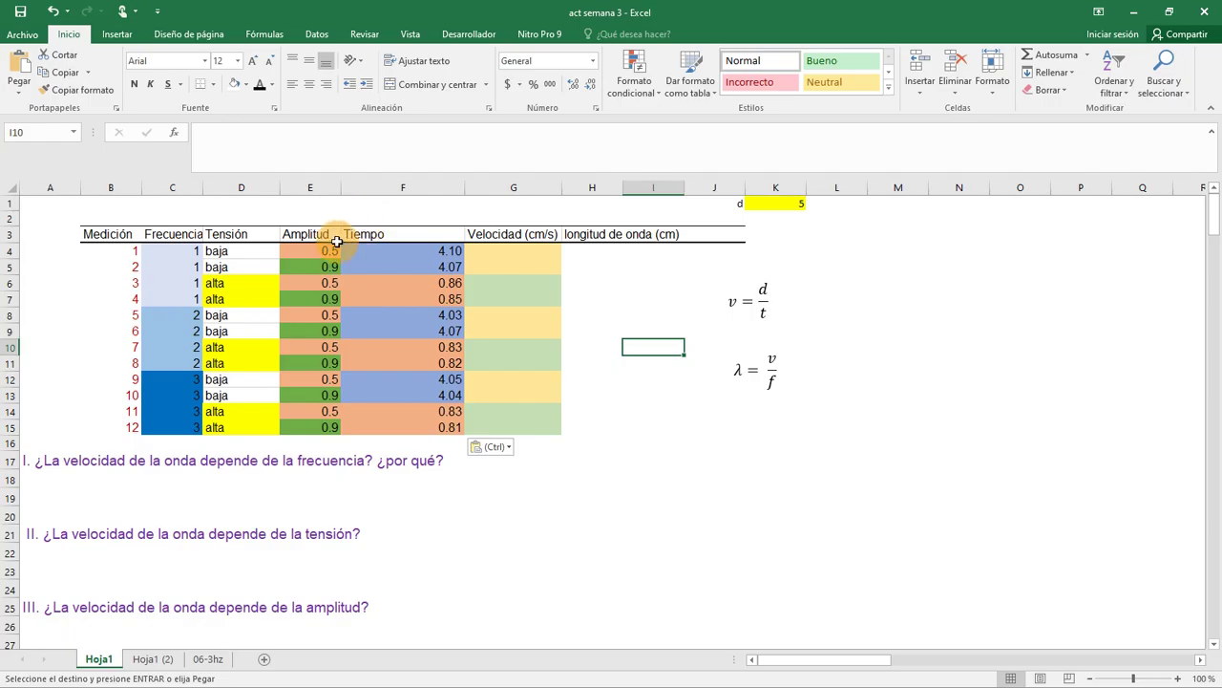
# Step: Calculate the Velocidad column by entering =$K$1/F4 in cell G4 and filling the formula down through G15
pyautogui.click(524, 254)
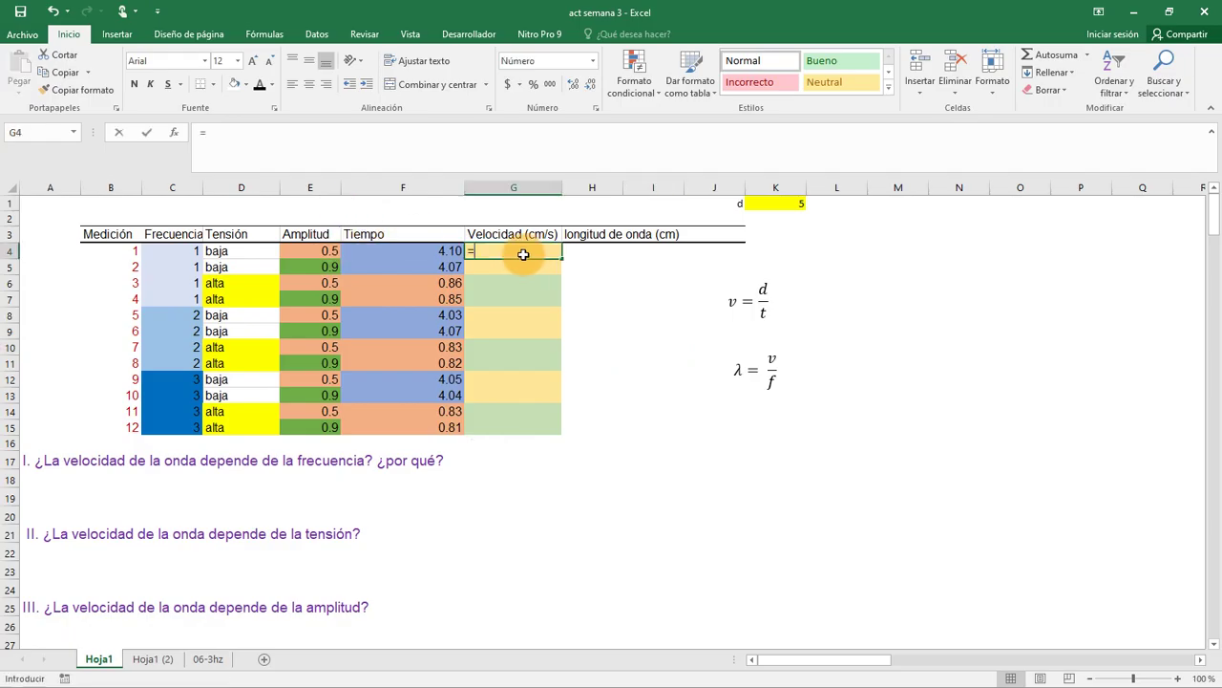
pyautogui.write('=')
pyautogui.click(765, 206)
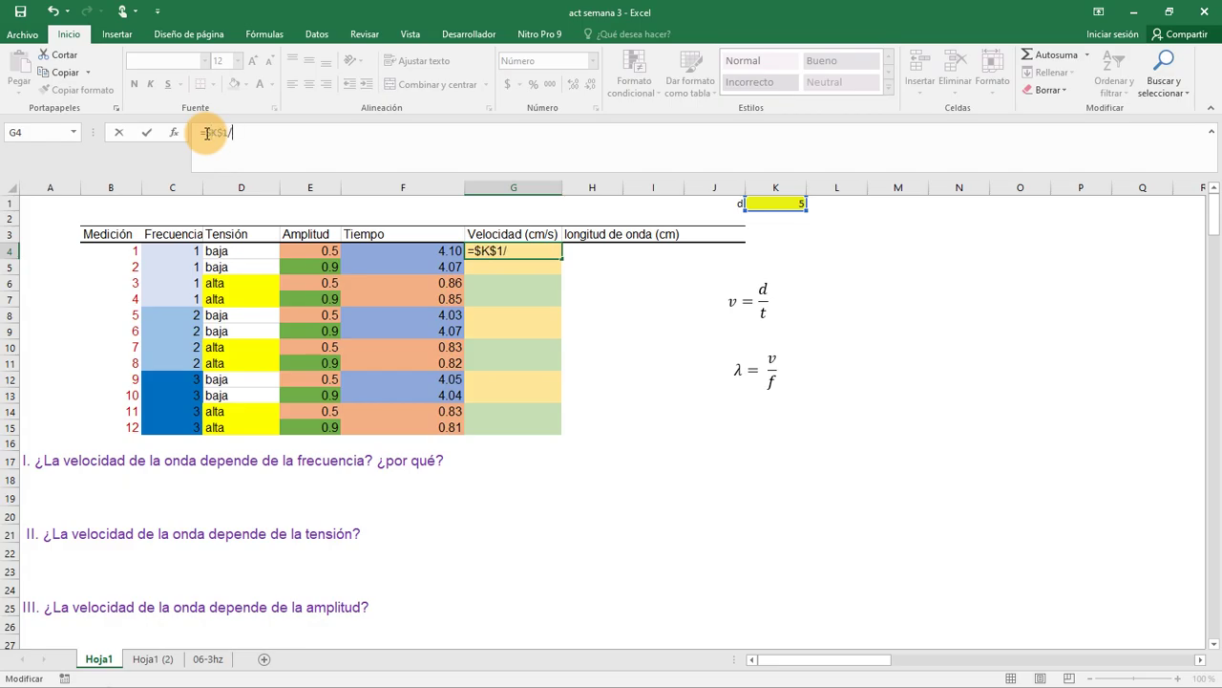
pyautogui.click(424, 250)
pyautogui.press('Return')
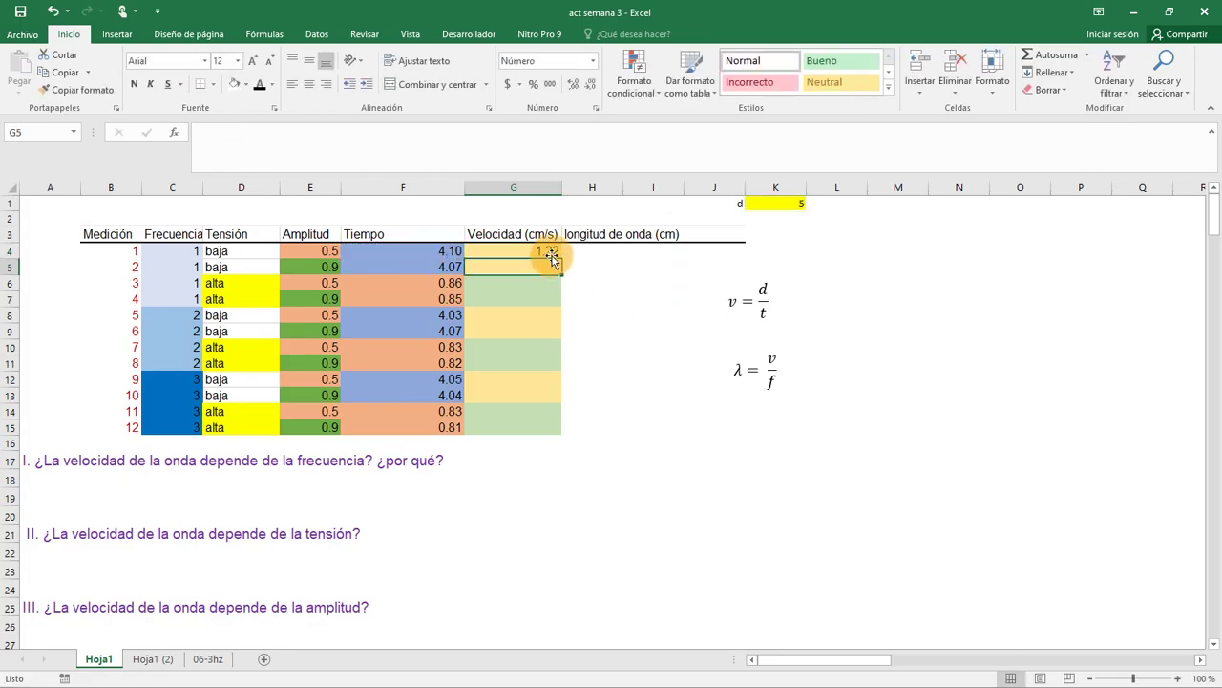
pyautogui.click(552, 250)
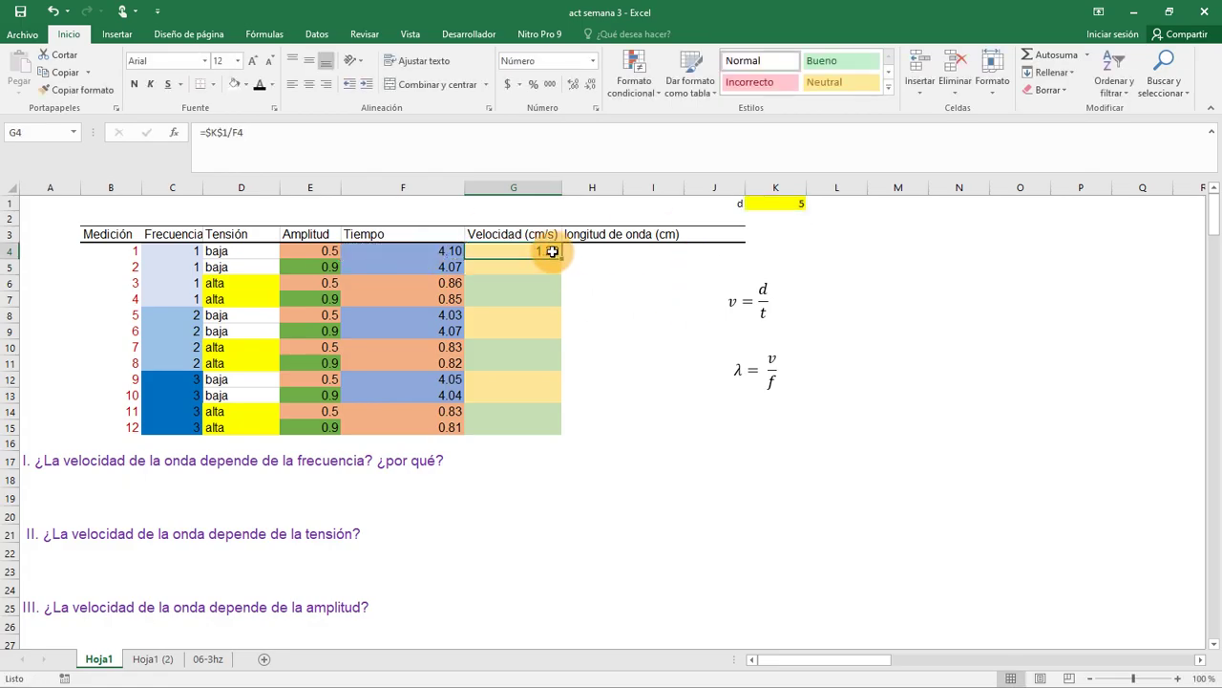
pyautogui.moveTo(562, 258); pyautogui.dragTo(560, 432)
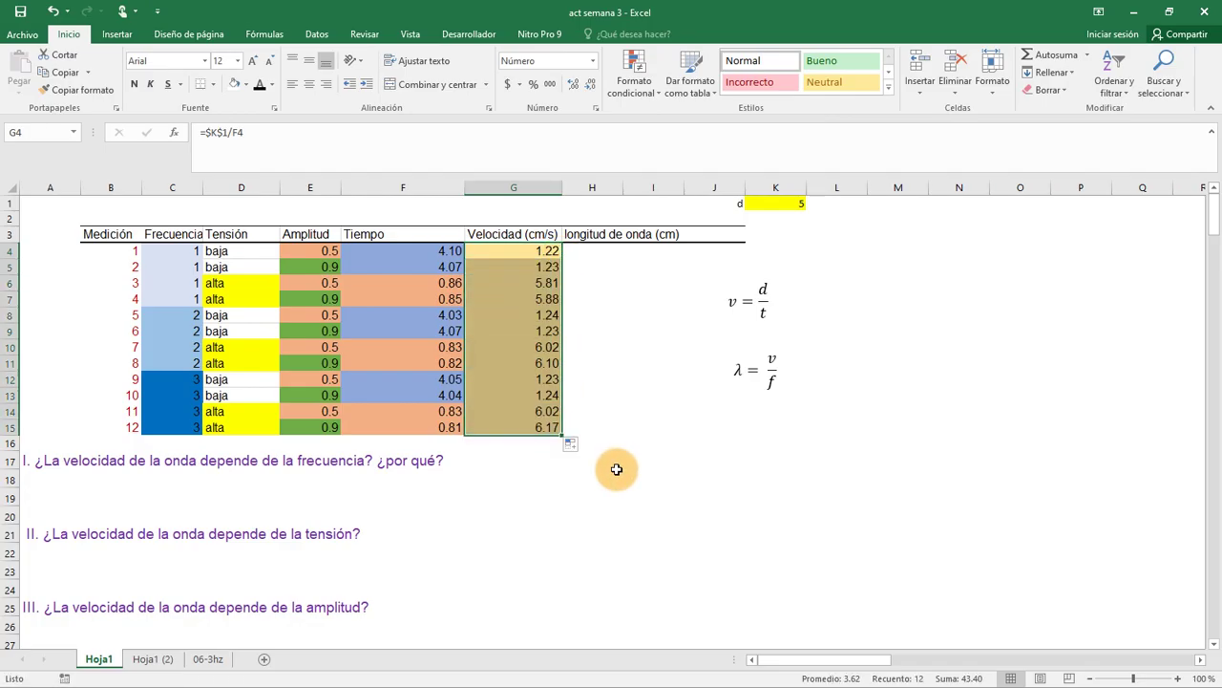
pyautogui.click(697, 489)
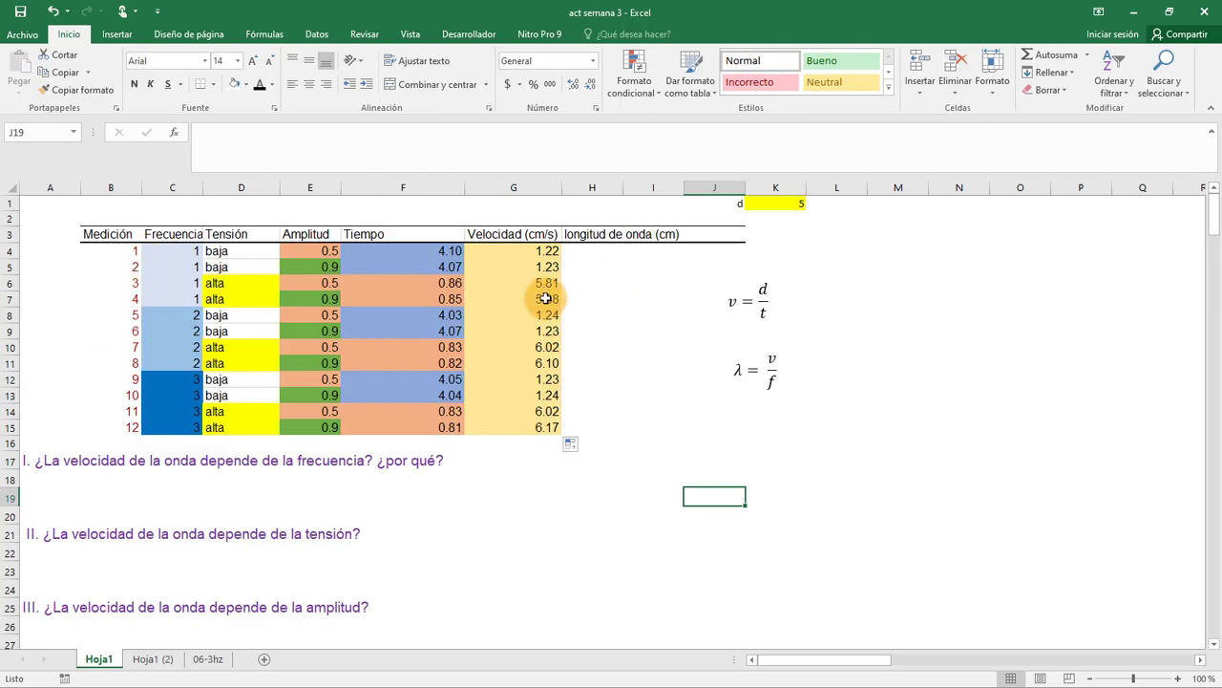
# Step: Calculate the longitud de onda column by entering =G4/C4 in cell H4 and filling the formula down through H15
pyautogui.click(596, 250)
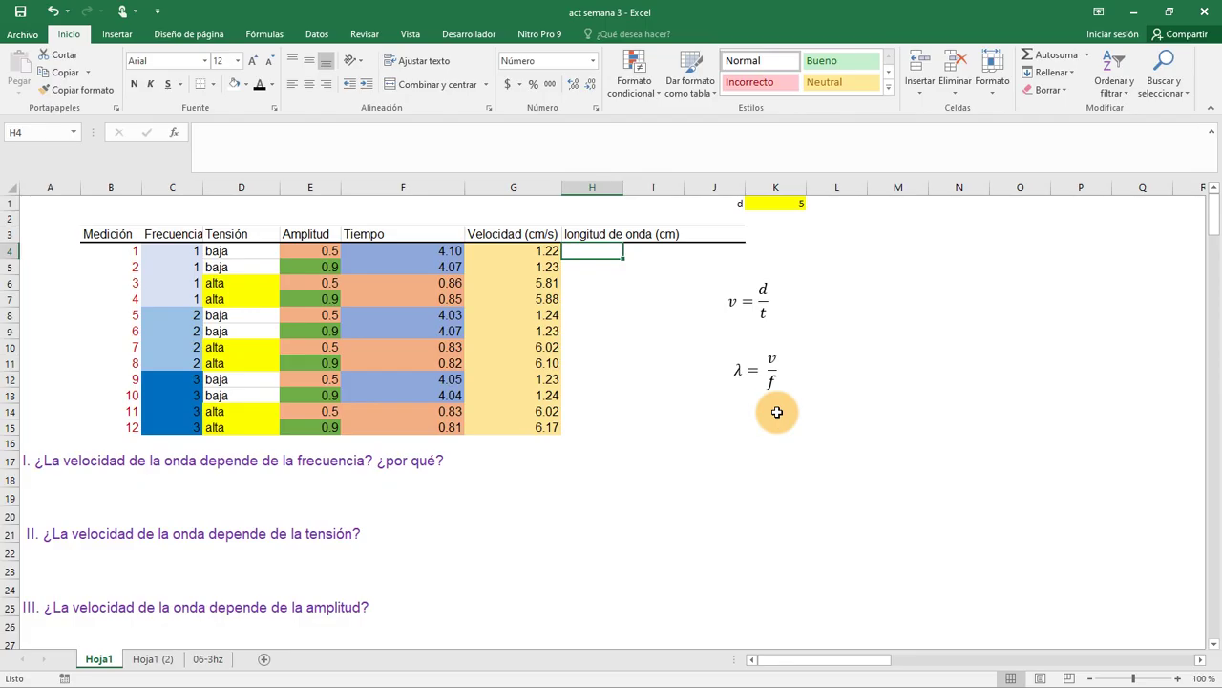
pyautogui.write('=')
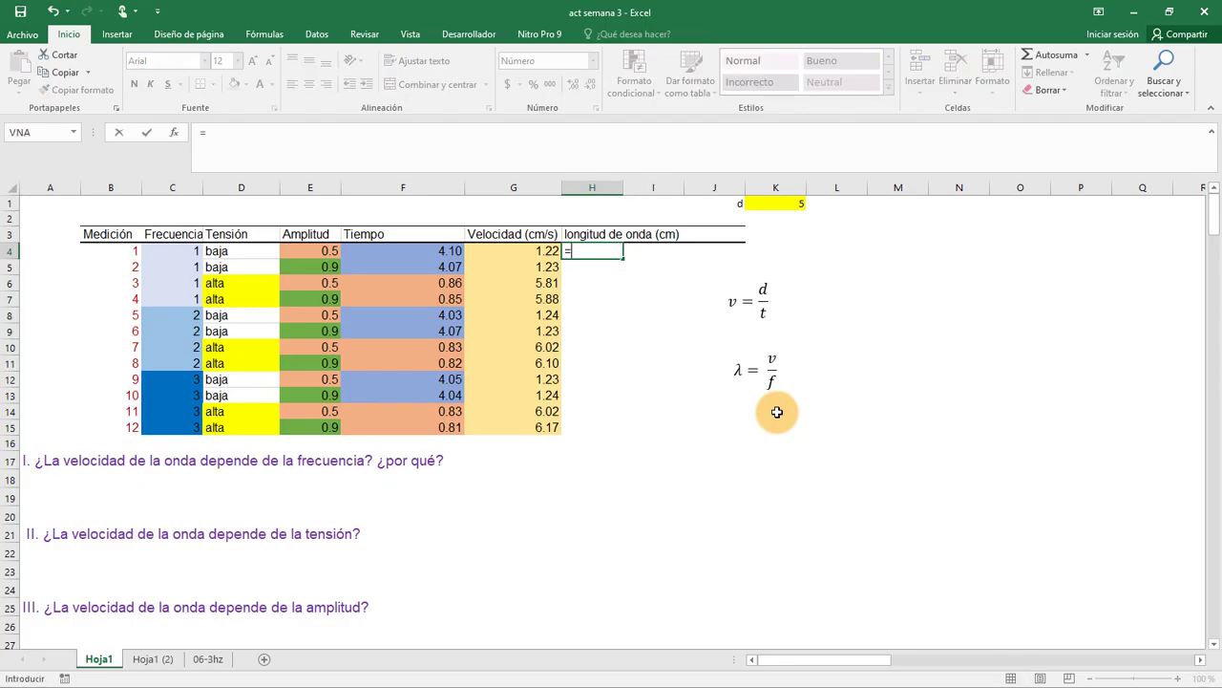
pyautogui.click(527, 250)
pyautogui.write('/')
pyautogui.click(176, 250)
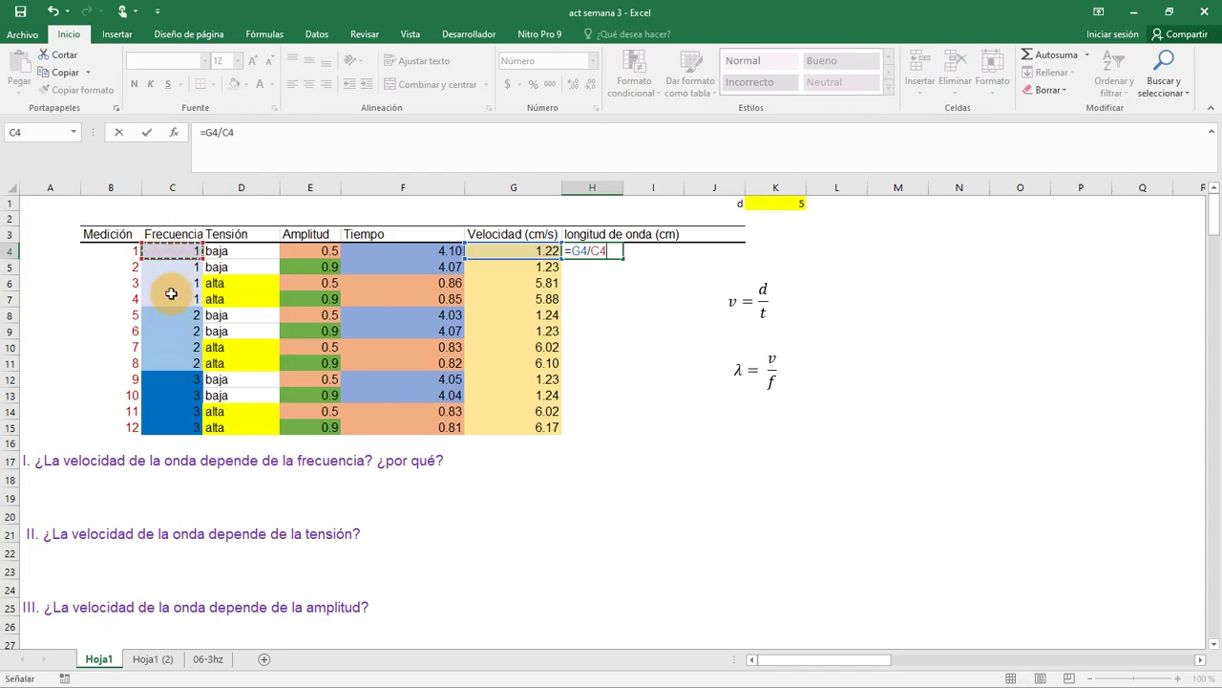
pyautogui.press('Return')
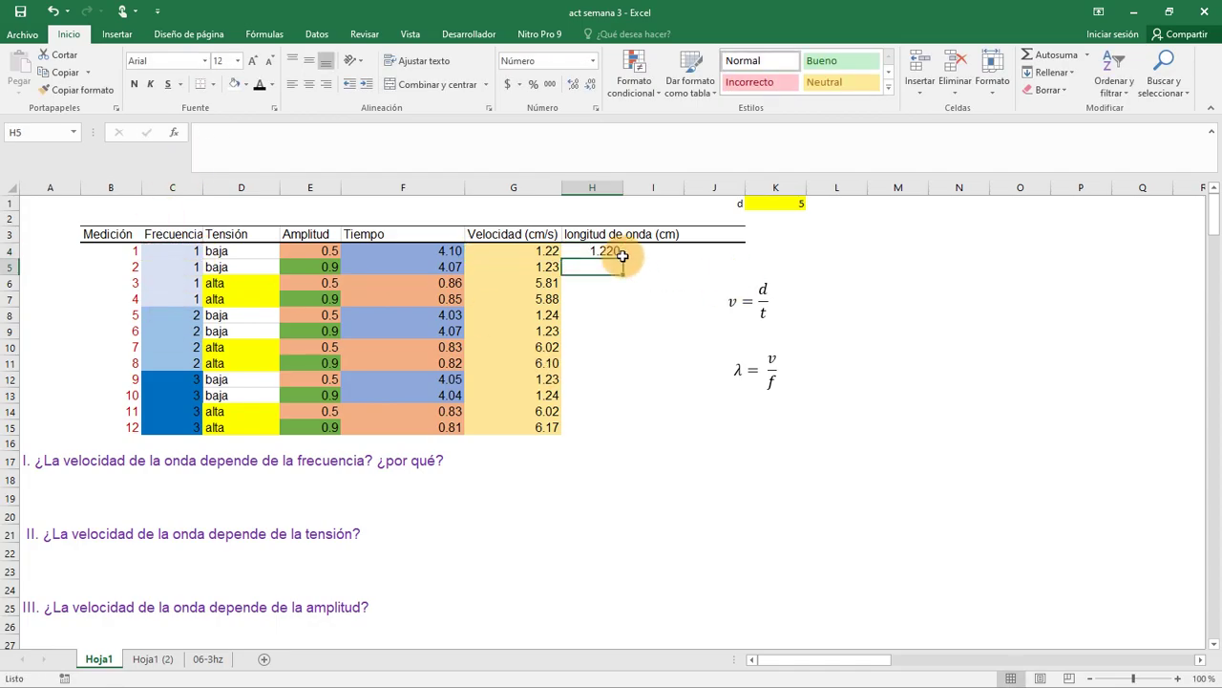
pyautogui.click(609, 251)
pyautogui.moveTo(624, 257); pyautogui.dragTo(616, 438)
pyautogui.click(733, 477)
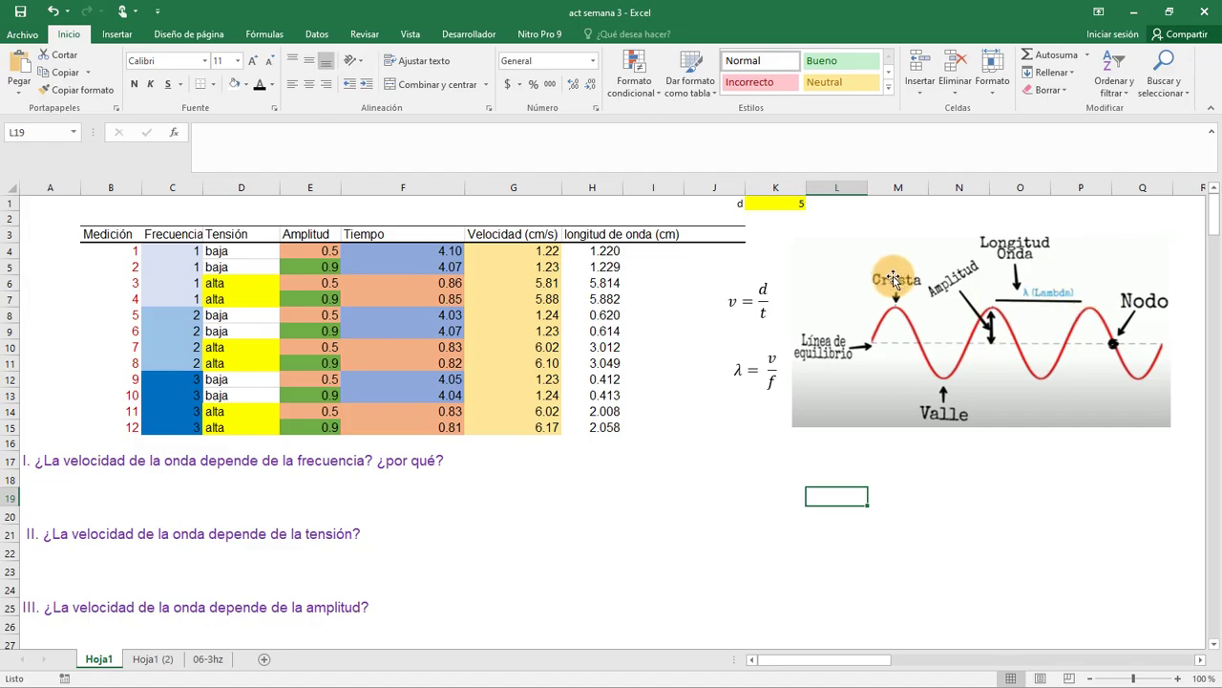
# Step: Switch from the Excel workbook to the Onda en una cuerda simulation in Microsoft Edge
pyautogui.hotkey('alt', 'Tab')
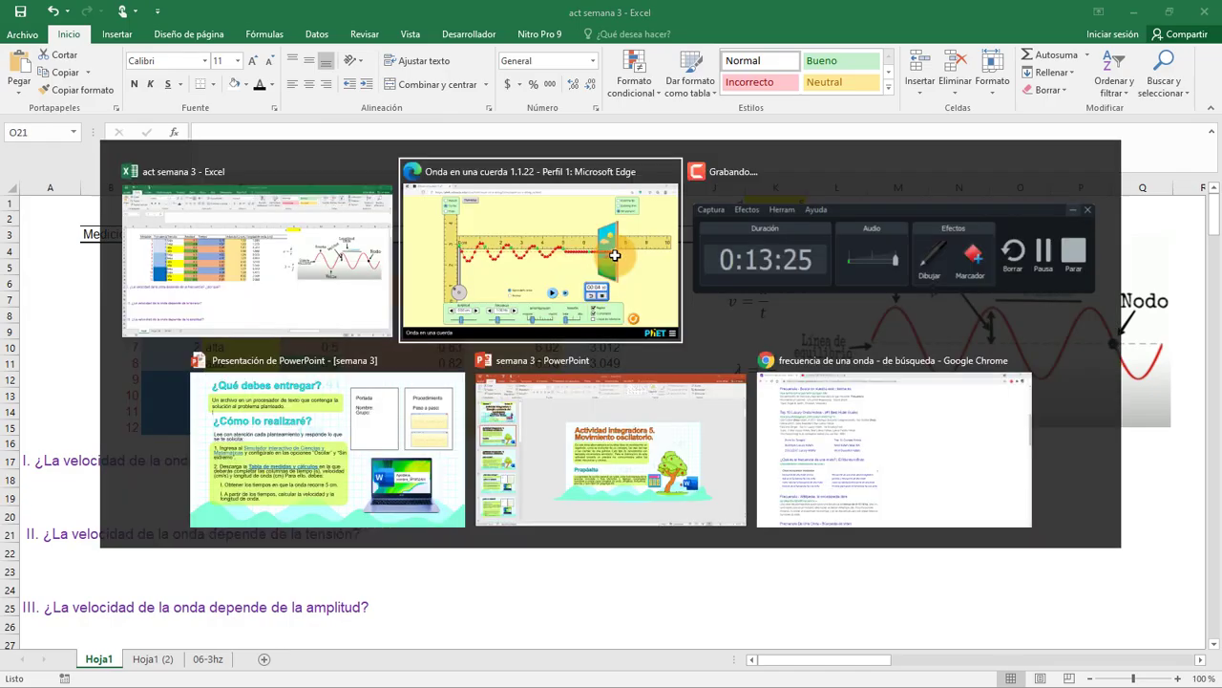